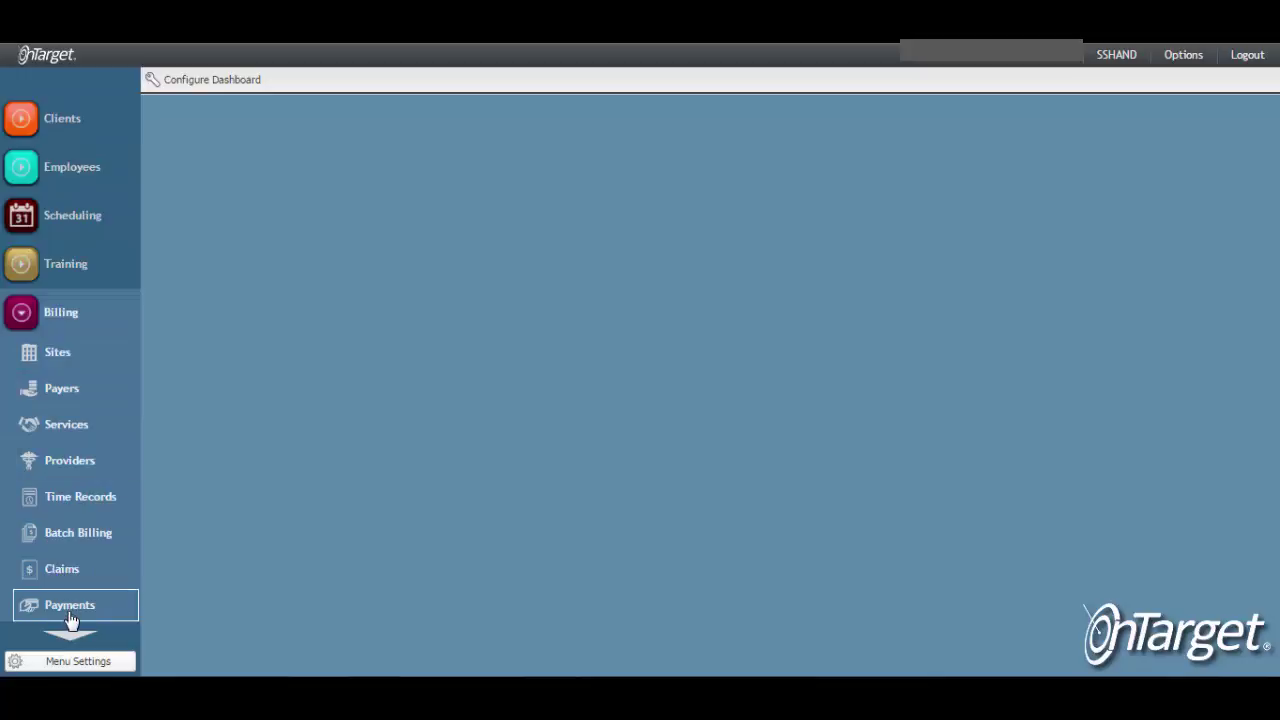
Open the billing payments search, maximize its window, and add a Payment Date range filter.
{"action": "left_click", "coordinate": [117, 614]}
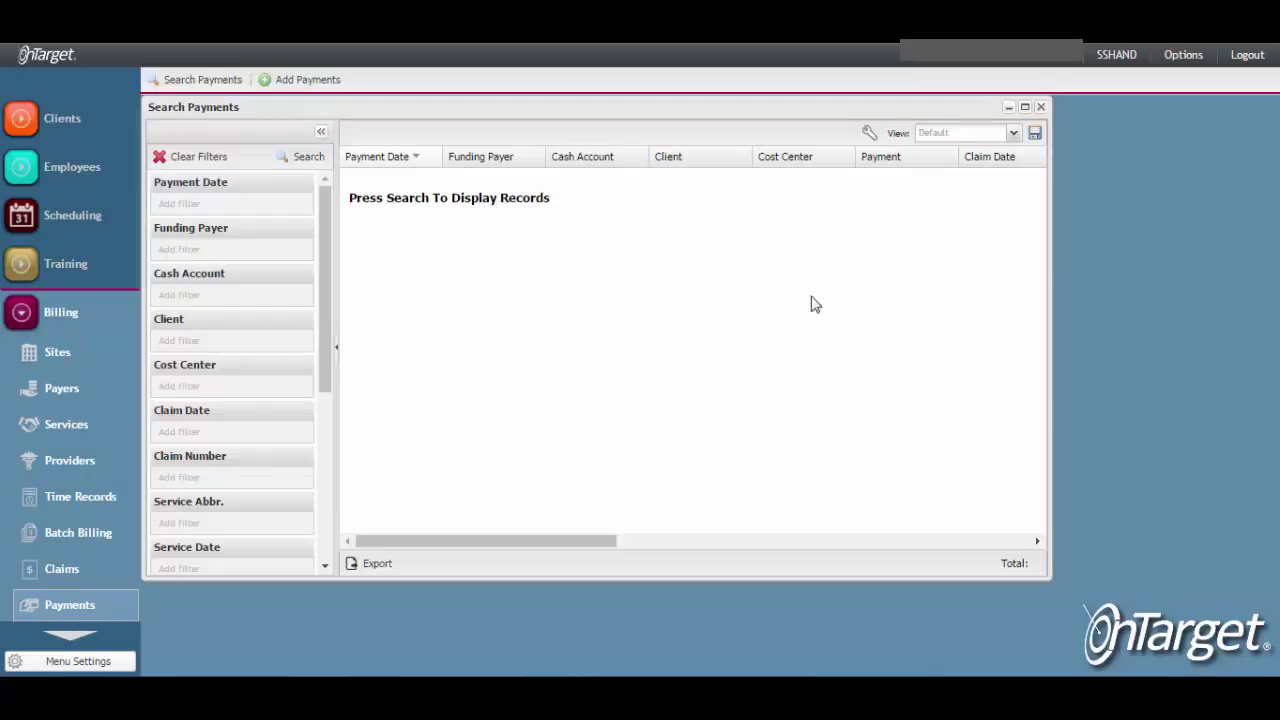
{"action": "left_click", "coordinate": [1025, 107]}
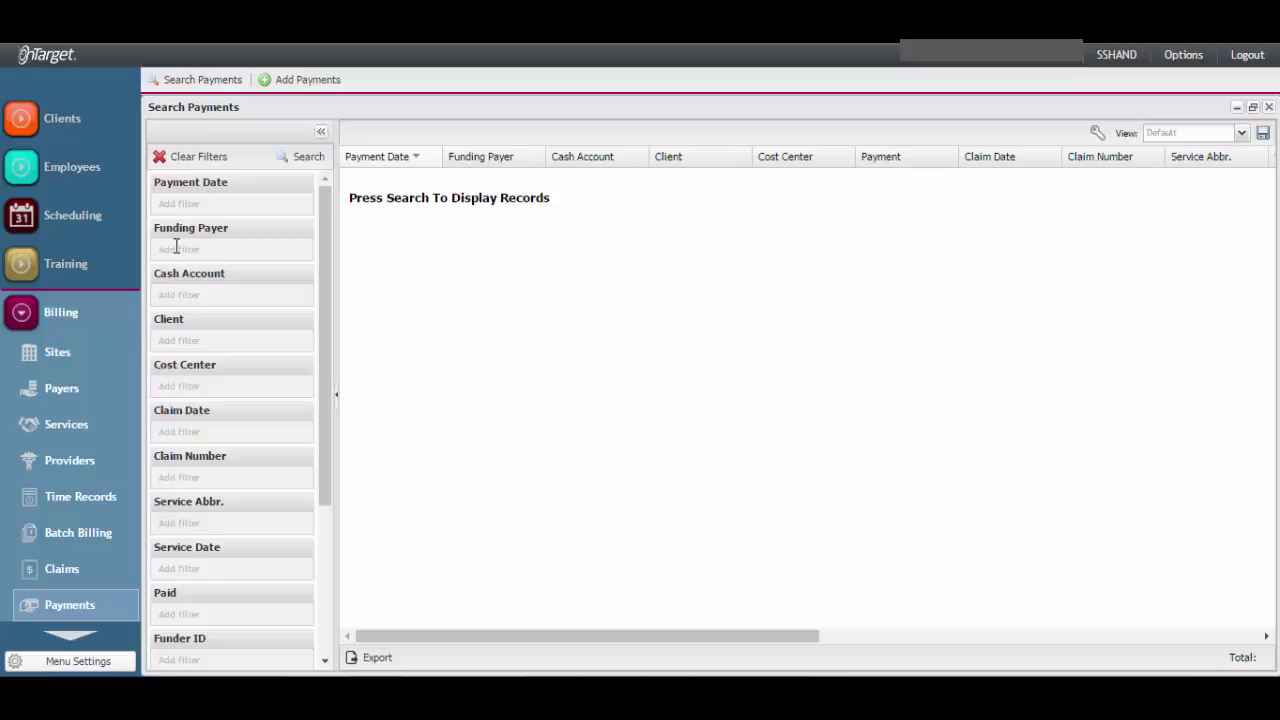
{"action": "left_click", "coordinate": [223, 204]}
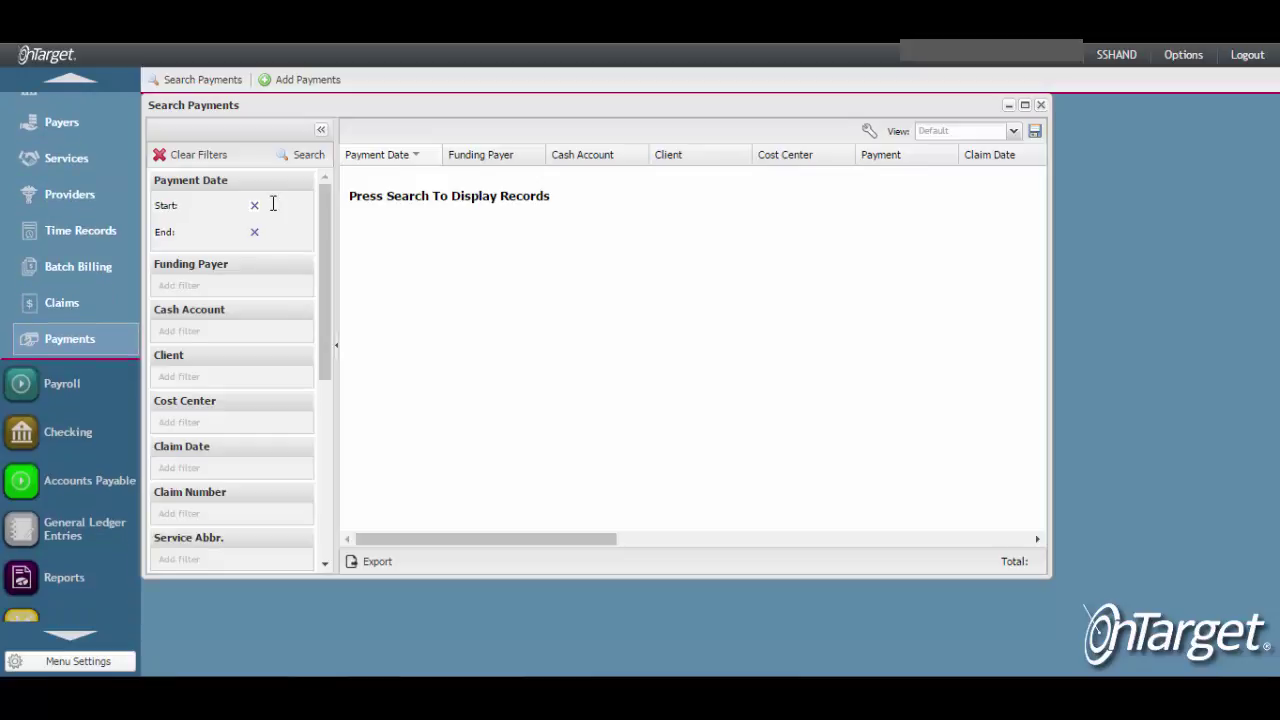
Browse the published report documents to the 2016 folder of Cardinal's 835 Remittance Reports.
{"action": "left_click", "coordinate": [64, 578]}
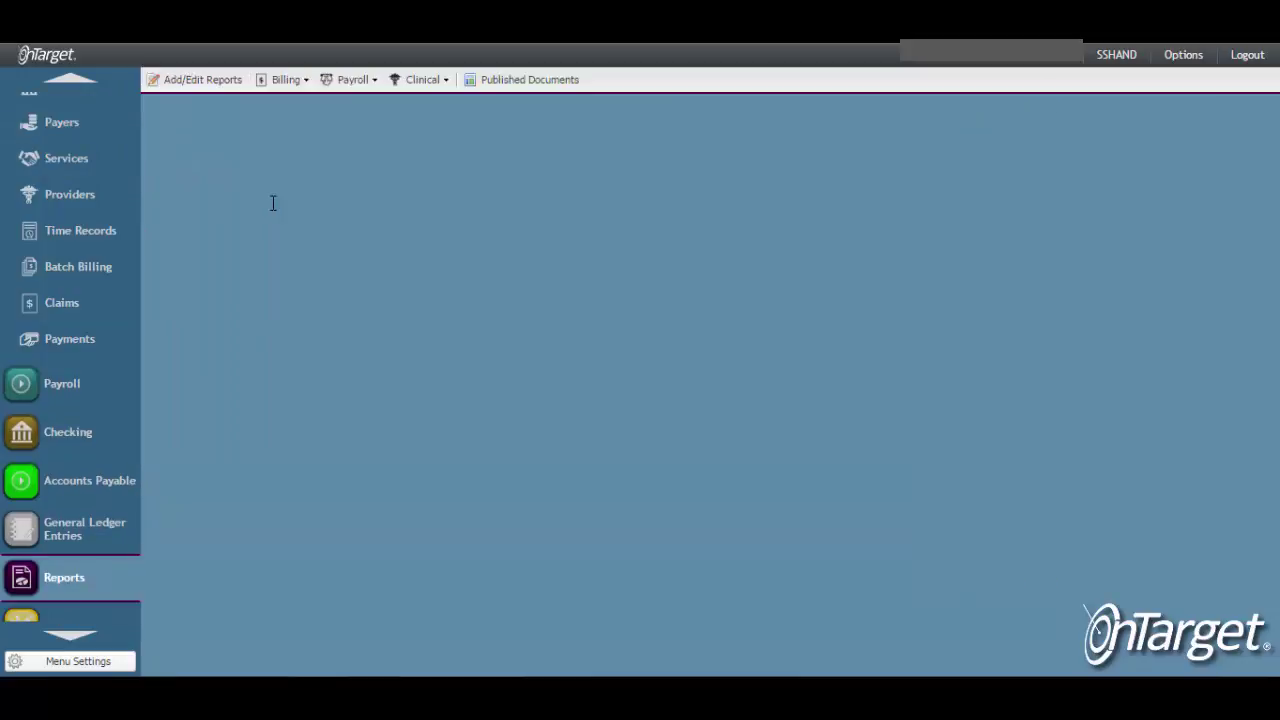
{"action": "left_click", "coordinate": [524, 79]}
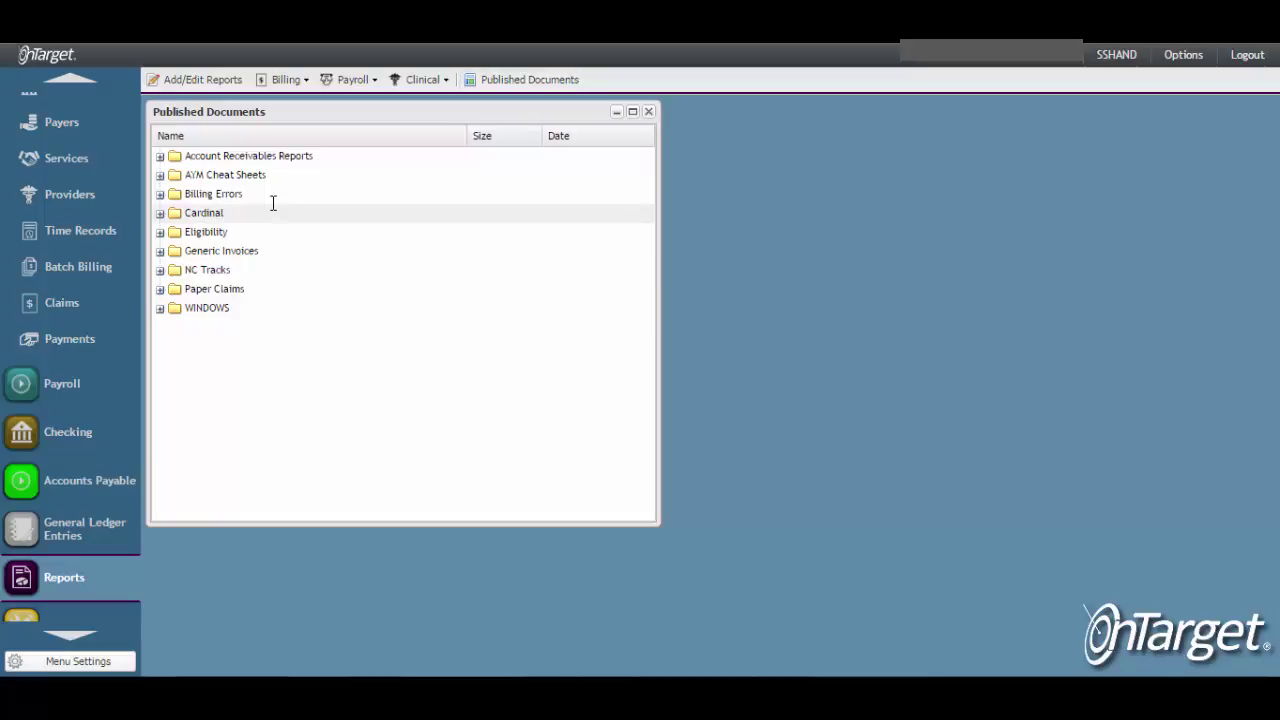
{"action": "left_click", "coordinate": [160, 213]}
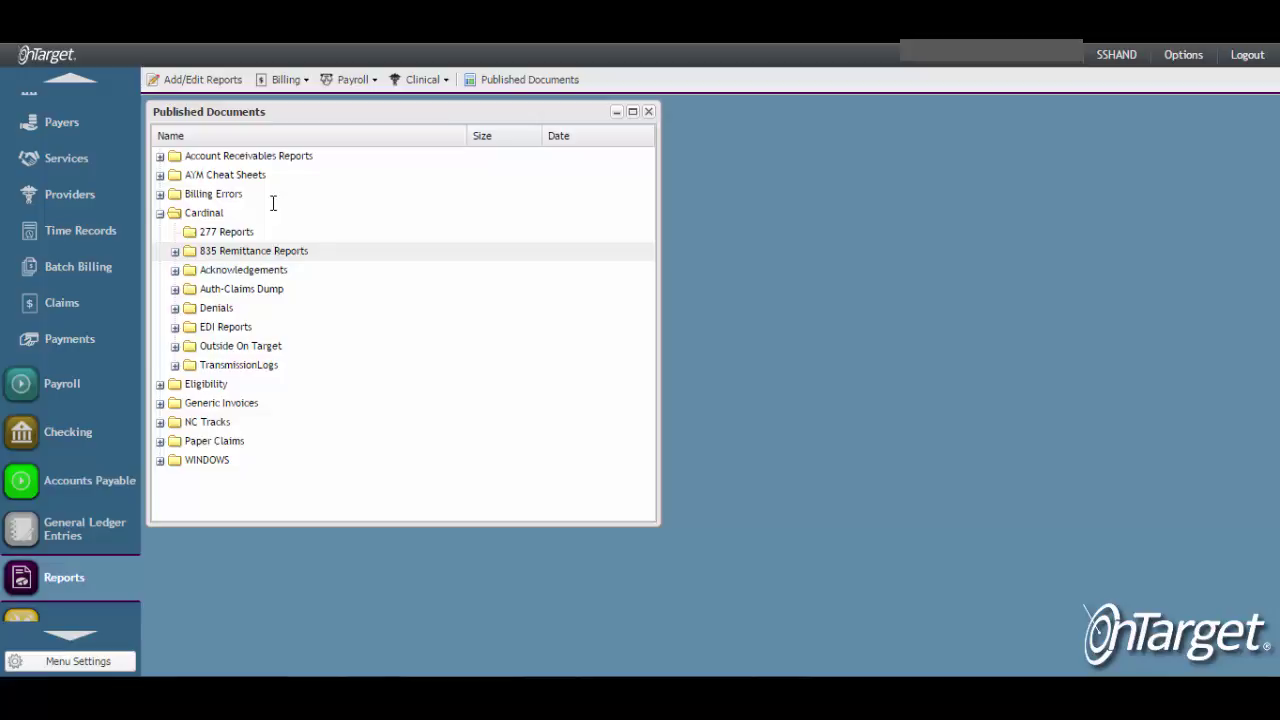
{"action": "left_click", "coordinate": [175, 251]}
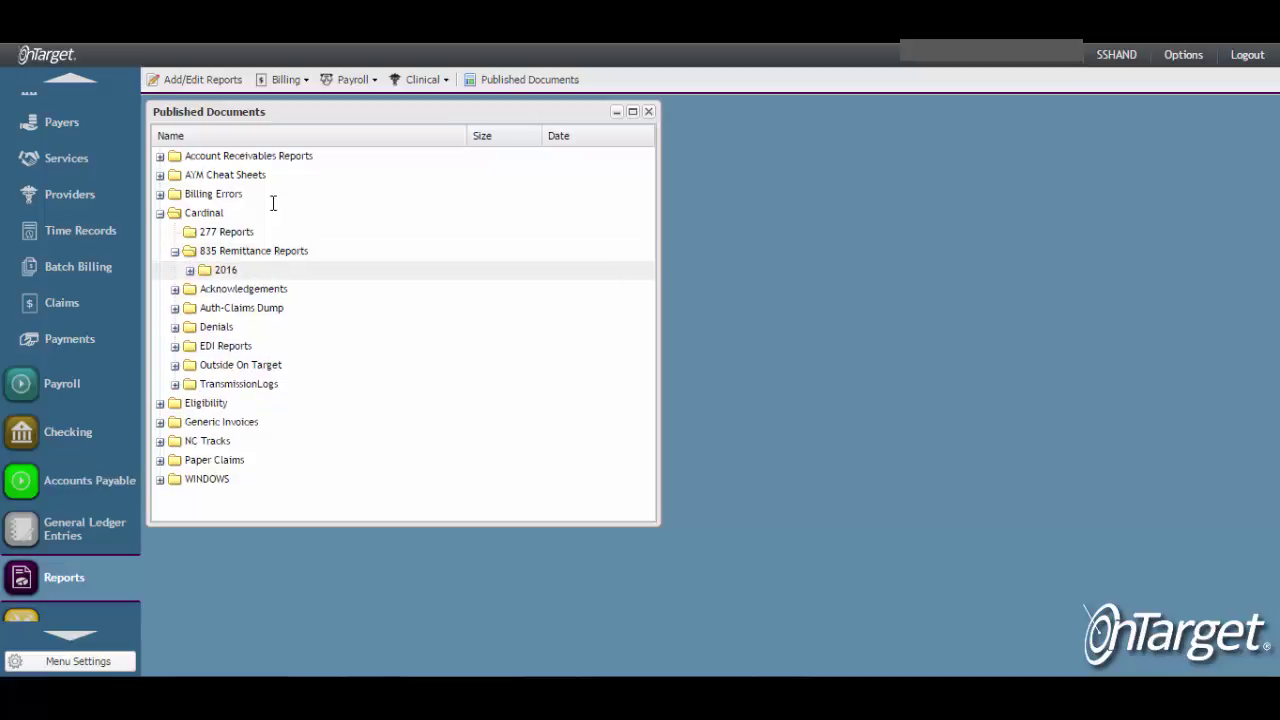
{"action": "left_click", "coordinate": [190, 270]}
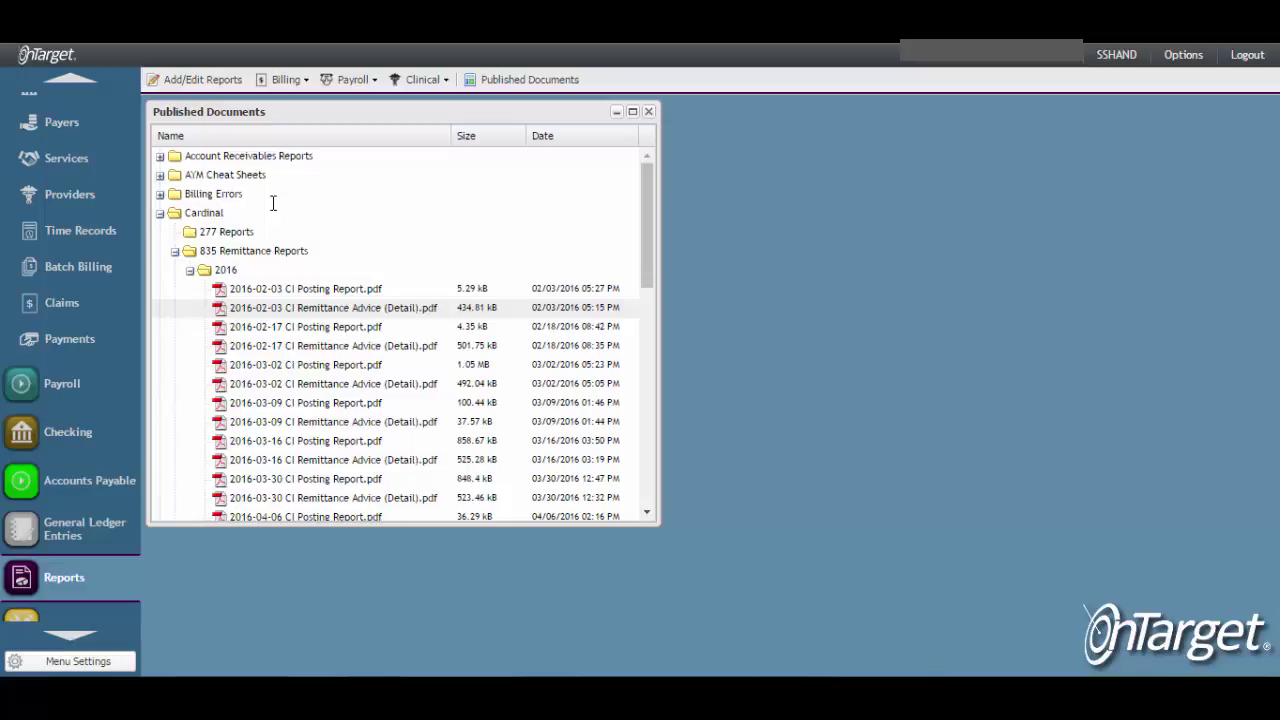
{"action": "key", "text": "Down"}
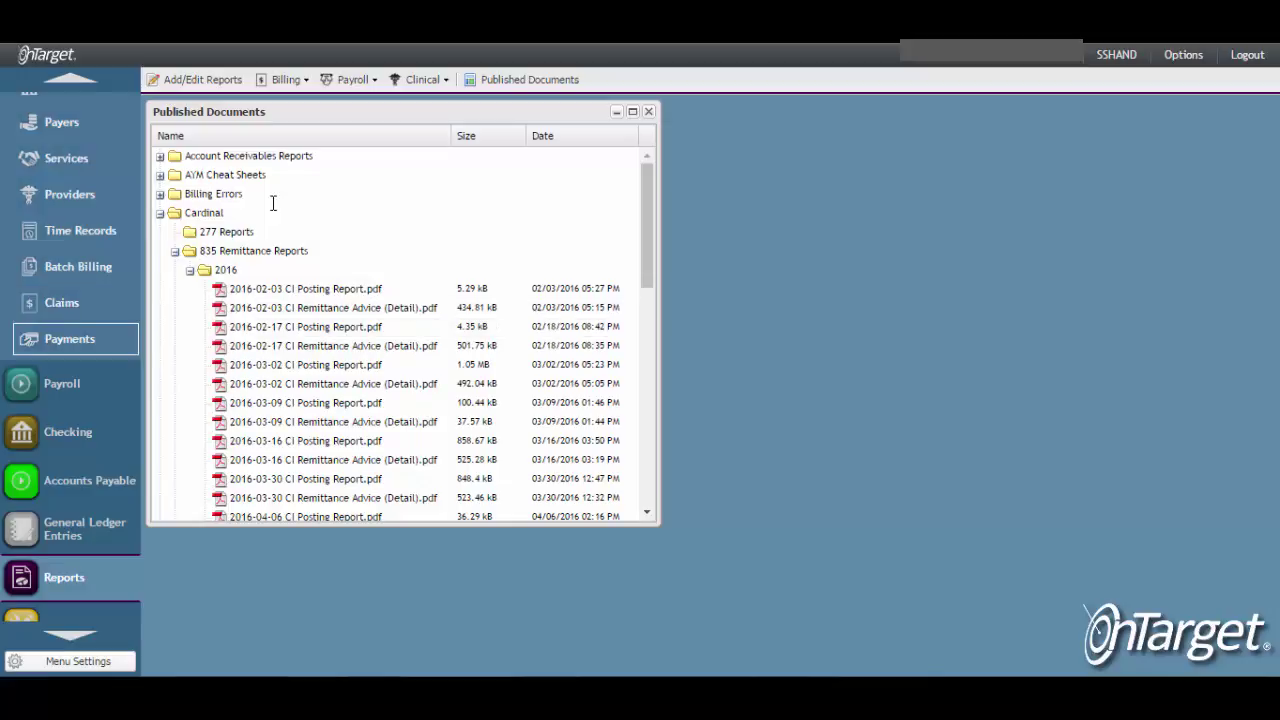
Return to the payments search and find payments dated from 04/21/2016 to 04/21/2016.
{"action": "left_click", "coordinate": [70, 339]}
{"action": "left_click", "coordinate": [273, 203]}
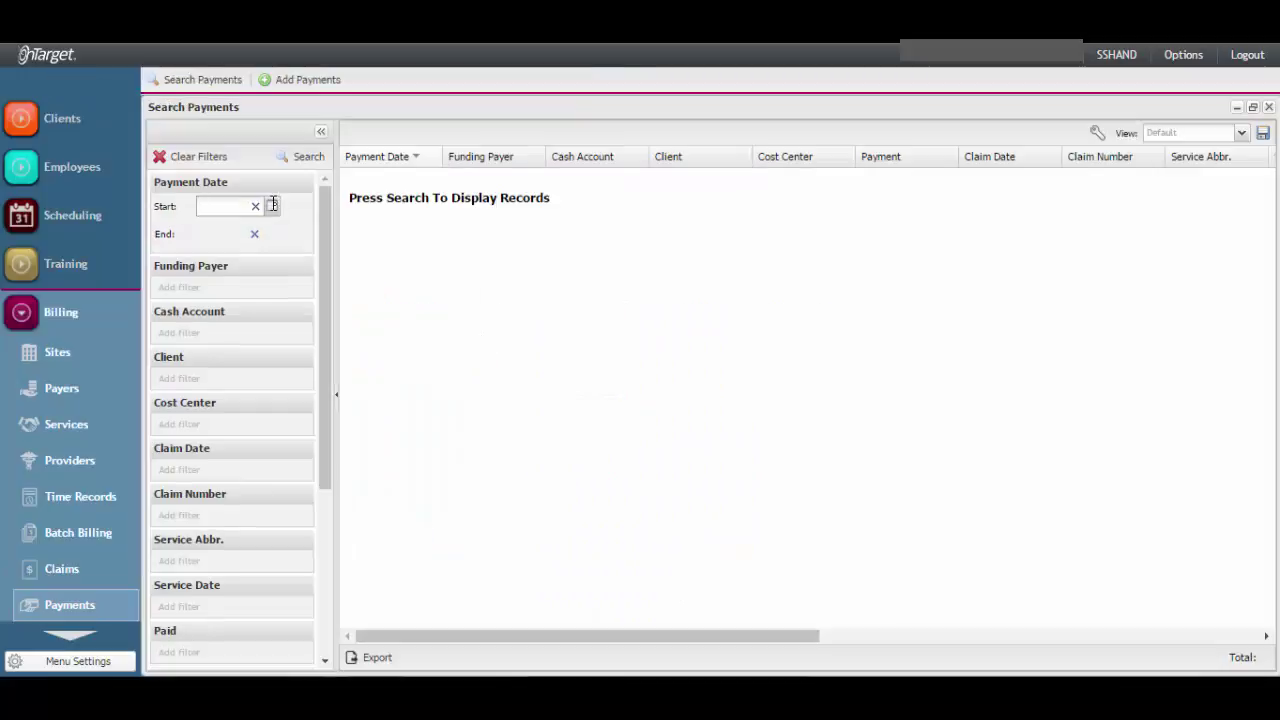
{"action": "type", "text": "04/21/2016"}
{"action": "key", "text": "Tab"}
{"action": "type", "text": "0421"}
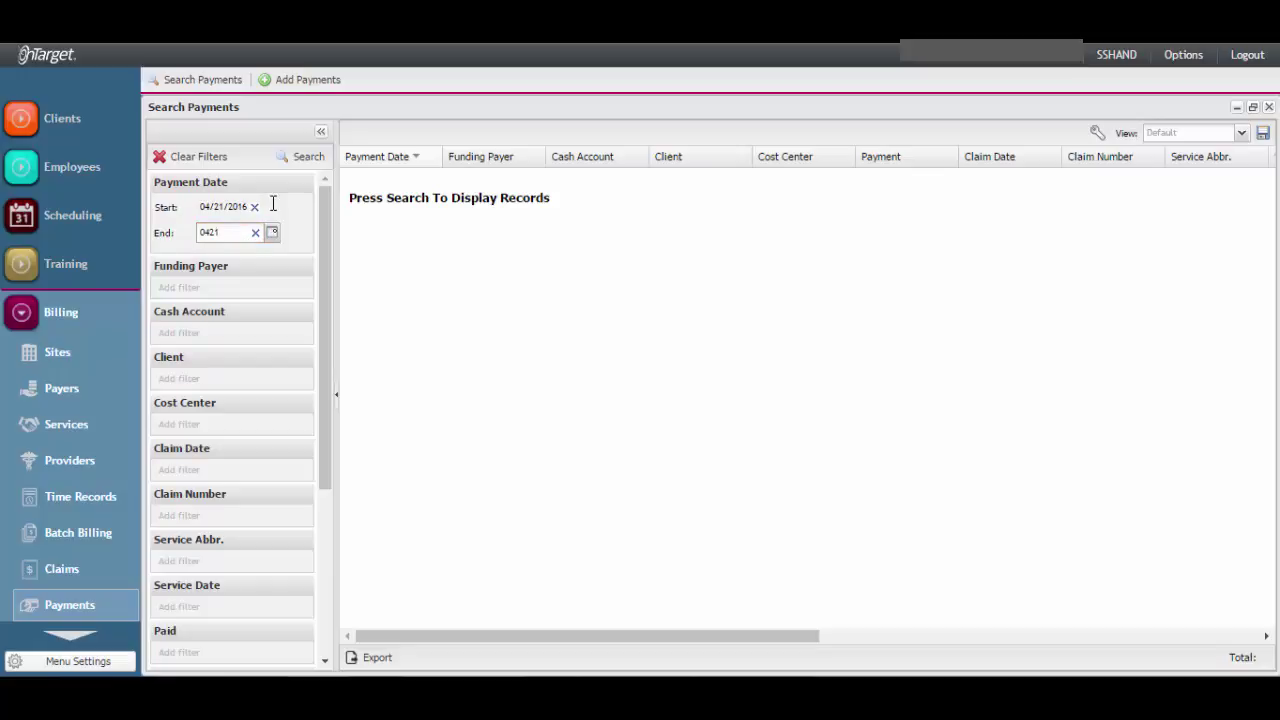
{"action": "key", "text": "Return"}
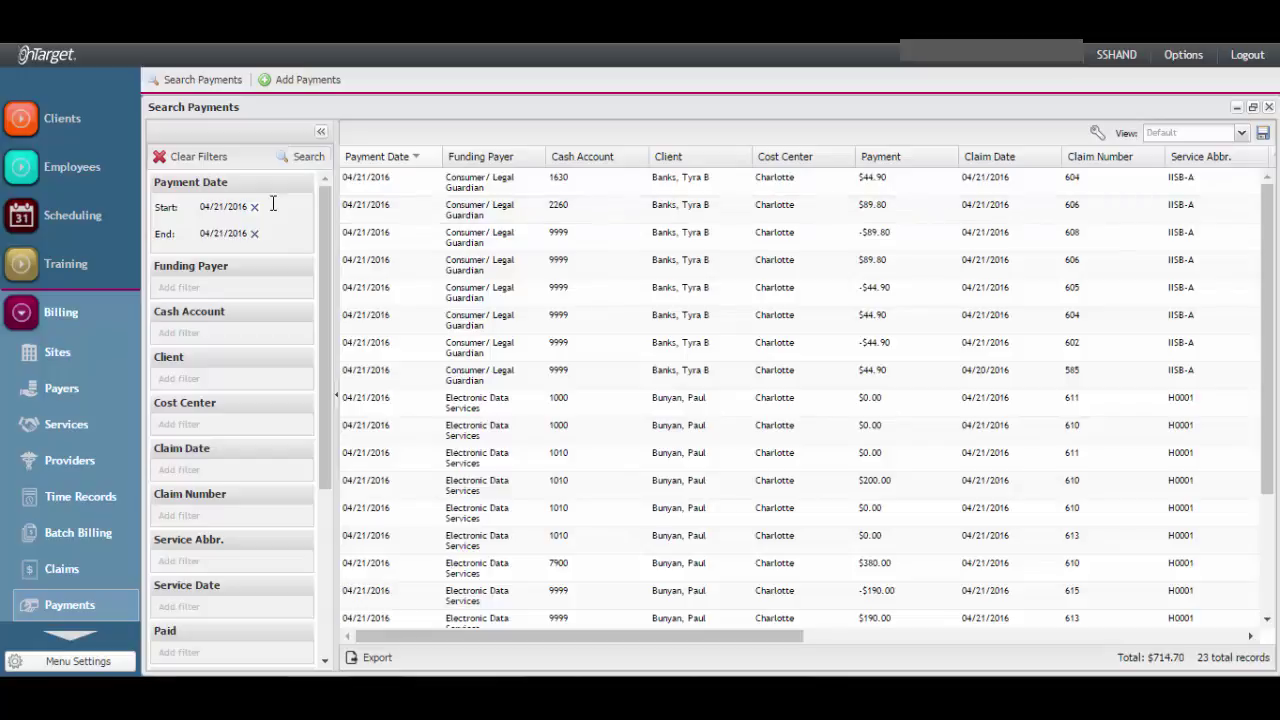
Set the payment date range's end to 05/21/2016 and rerun the payment search.
{"action": "left_click", "coordinate": [271, 232]}
{"action": "left_click", "coordinate": [348, 258]}
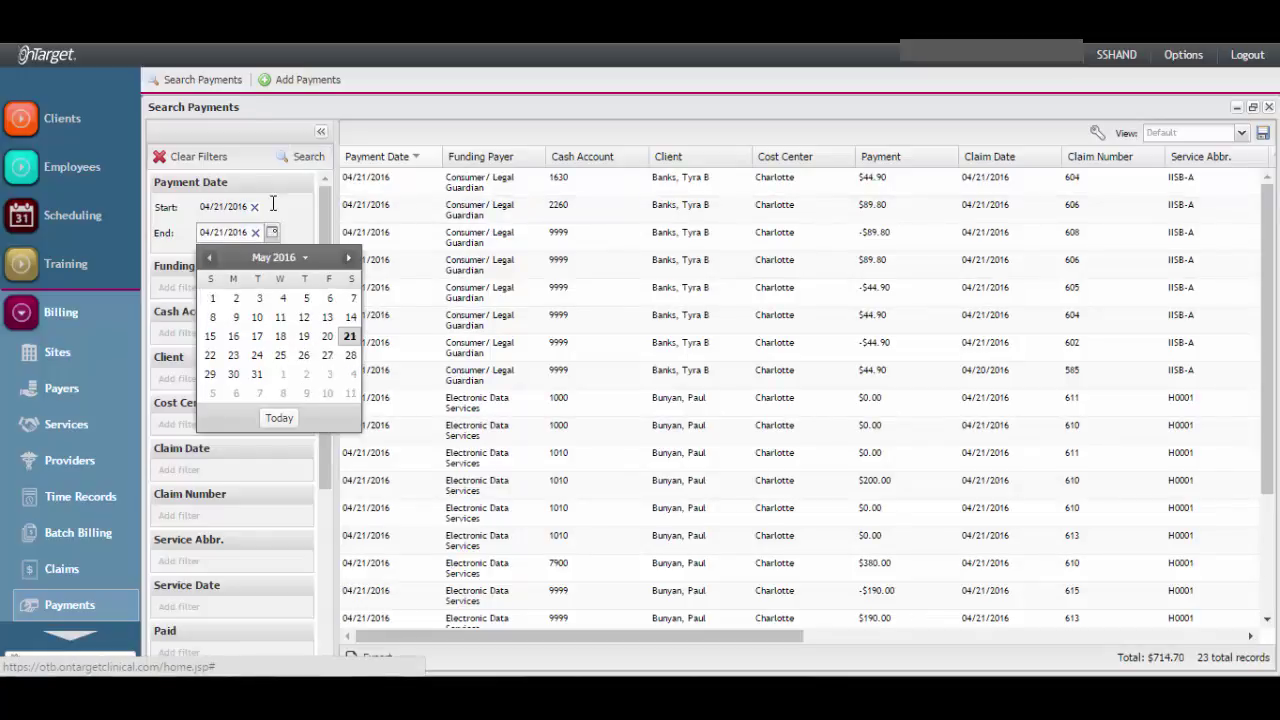
{"action": "left_click", "coordinate": [349, 336]}
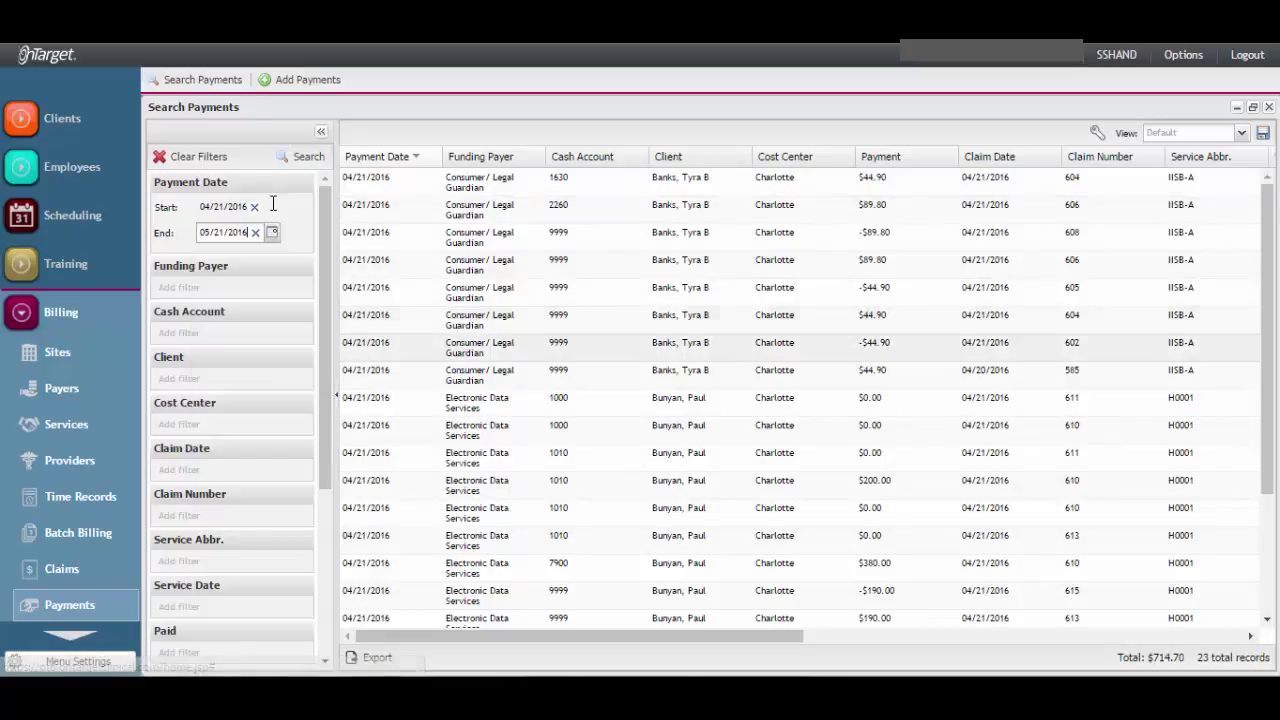
{"action": "left_click", "coordinate": [302, 156]}
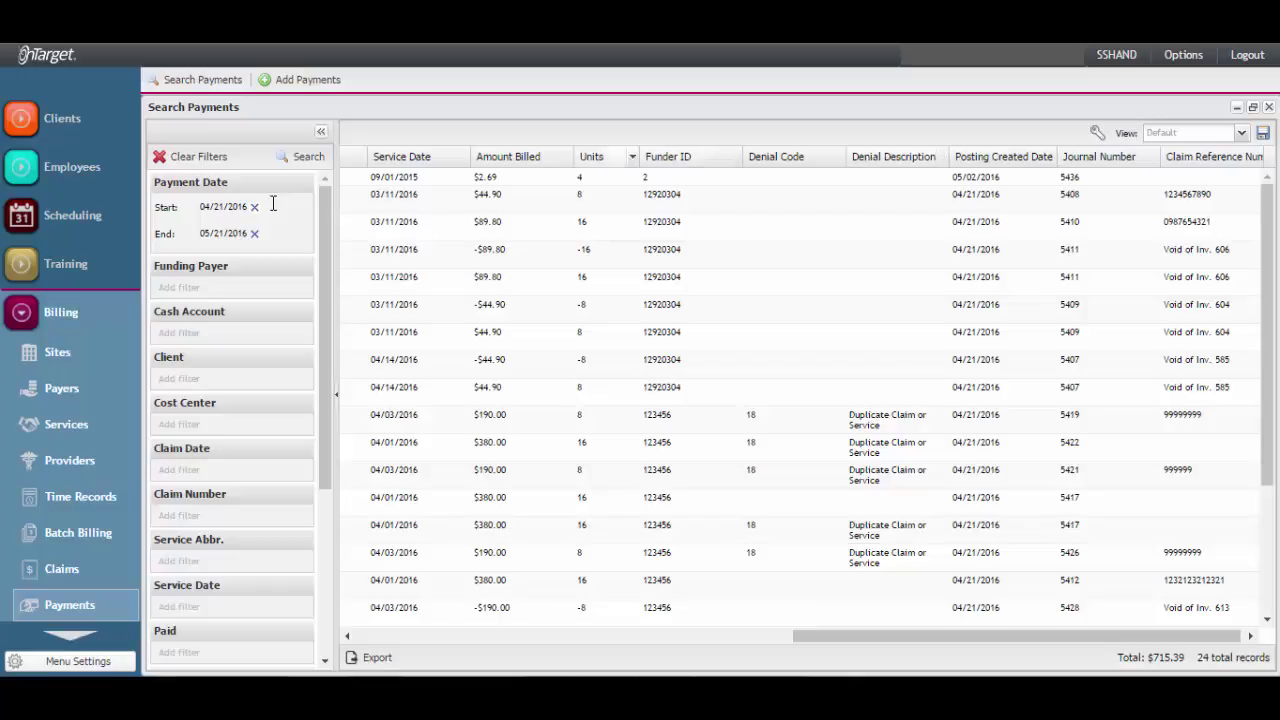
Reorder the result columns so Amount Billed and Payment precede Service Date and Service Abbr. follows Cost Center.
{"action": "mouse_move", "coordinate": [508, 156]}
{"action": "left_mouse_down"}
{"action": "mouse_move", "coordinate": [526, 184]}
{"action": "mouse_move", "coordinate": [372, 186]}
{"action": "left_mouse_up"}
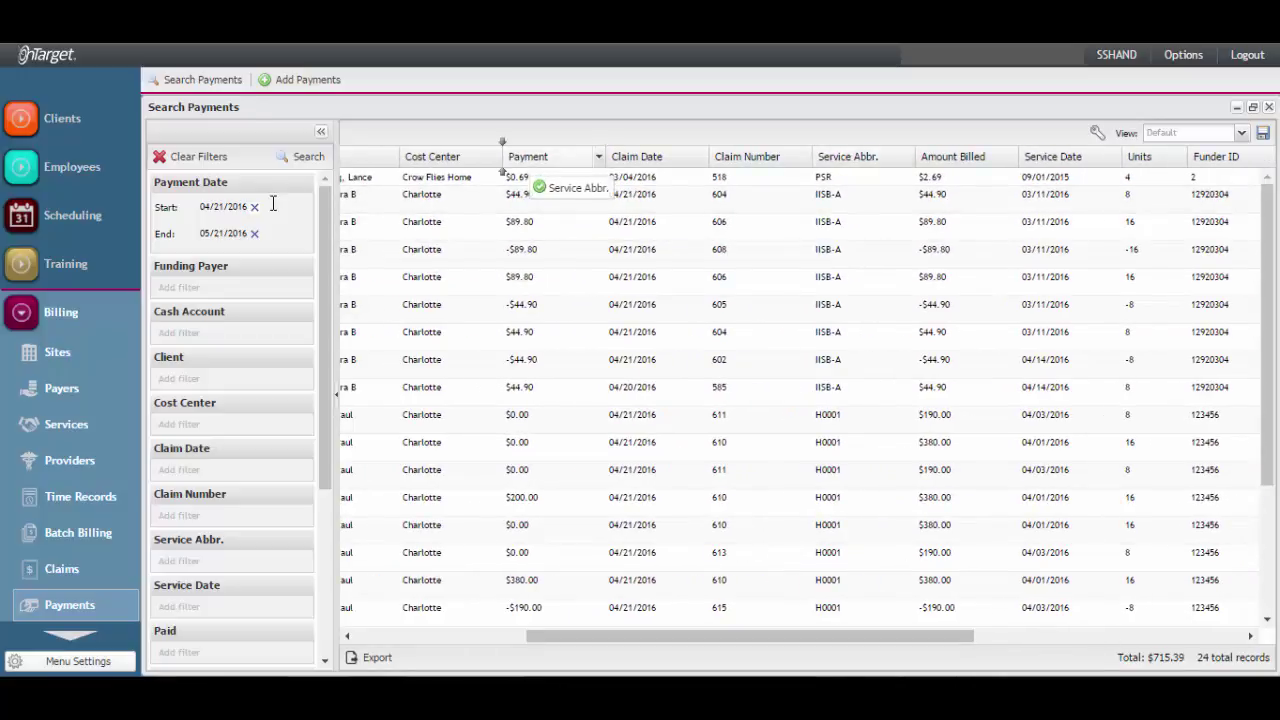
{"action": "left_click_drag", "start_coordinate": [655, 157], "coordinate": [1045, 157]}
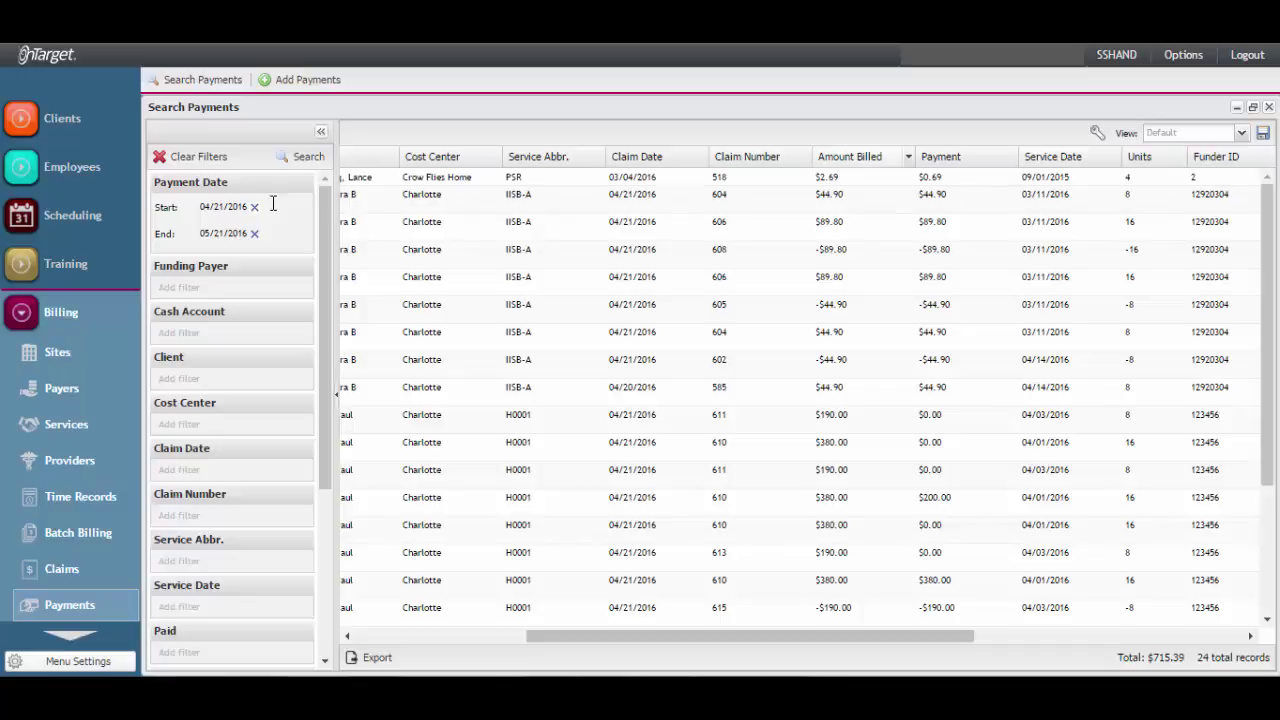
Hide the Posting Created Date, Journal Number, Claim Number and Cash Account columns in the payment results.
{"action": "left_click", "coordinate": [908, 157]}
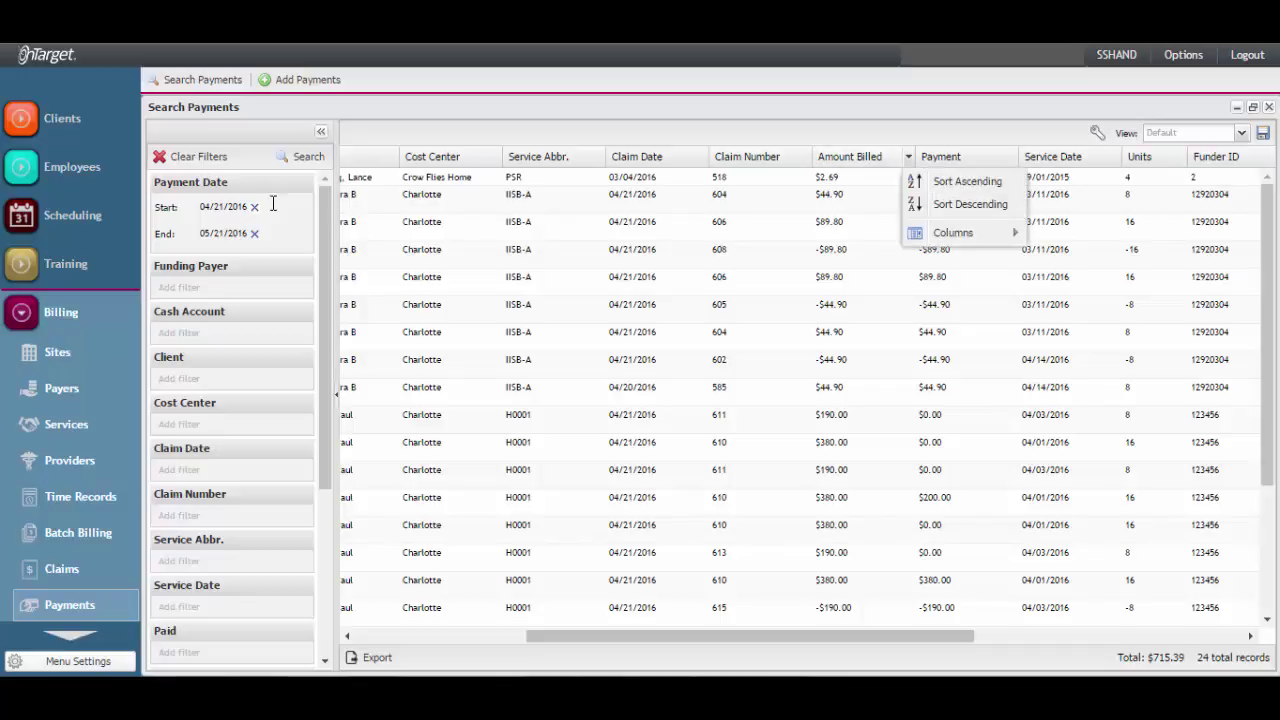
{"action": "mouse_move", "coordinate": [953, 232]}
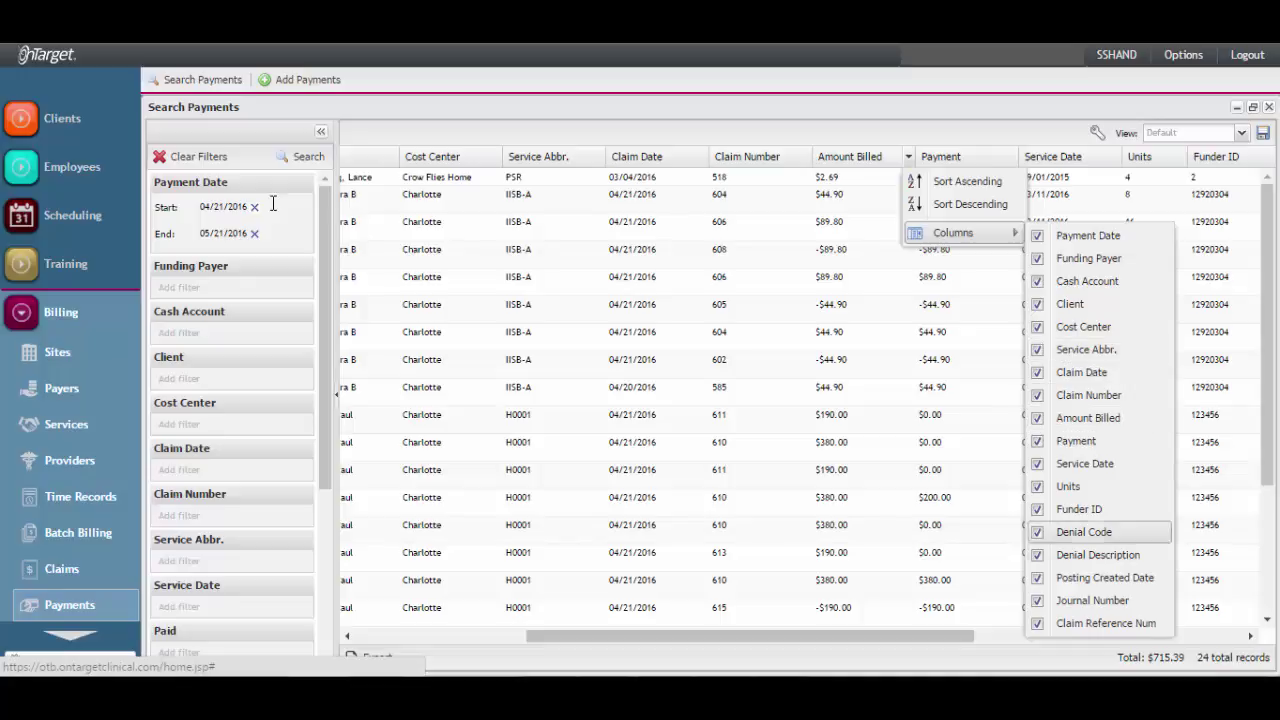
{"action": "left_click", "coordinate": [1105, 578]}
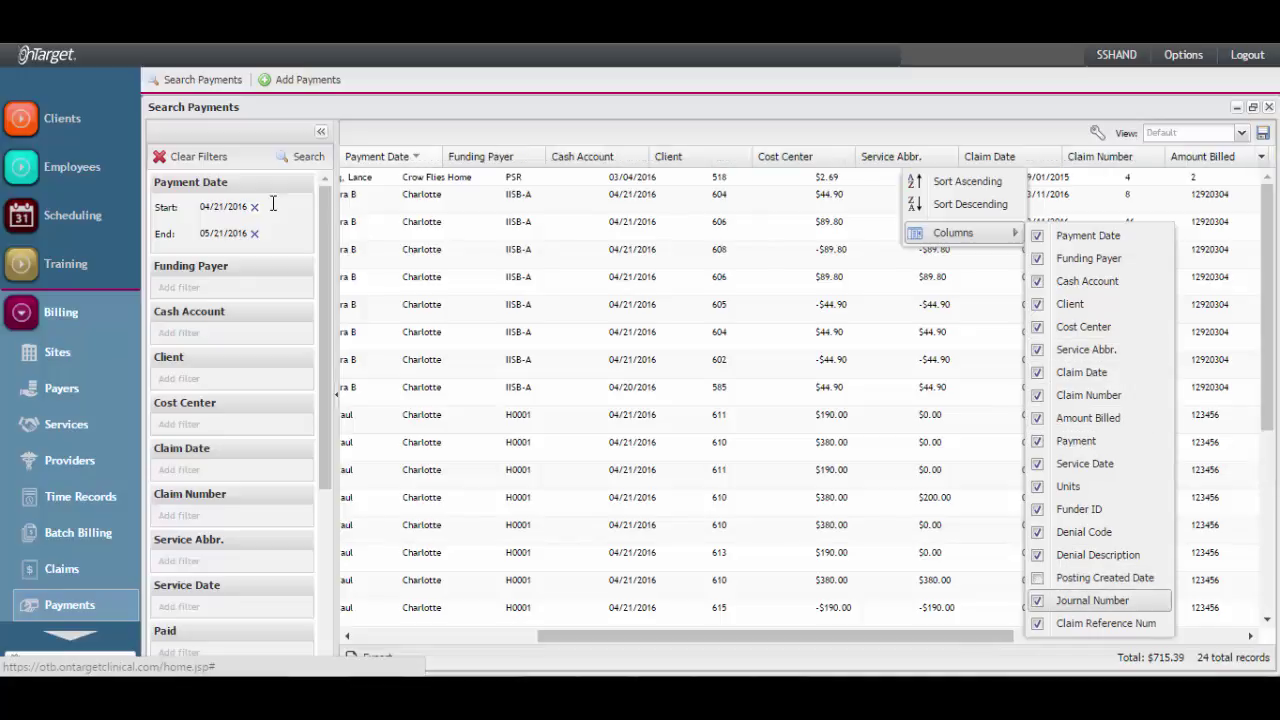
{"action": "left_click", "coordinate": [1092, 600]}
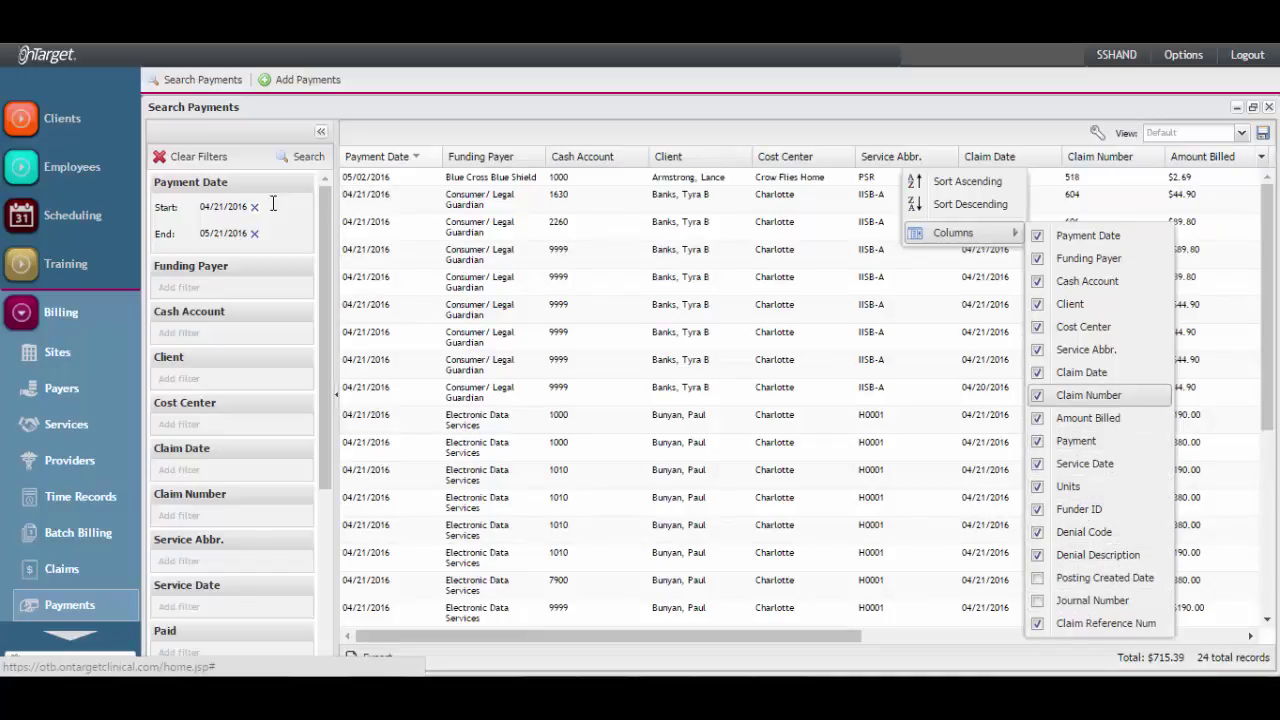
{"action": "left_click", "coordinate": [1088, 395]}
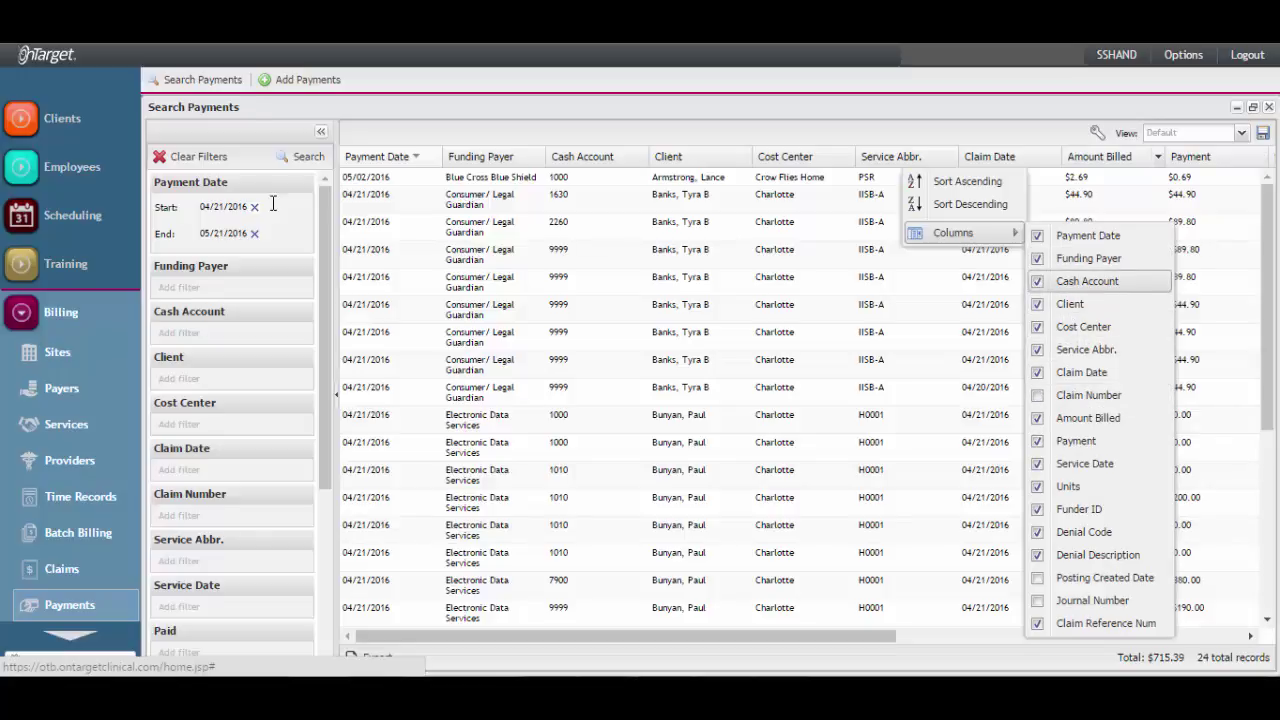
{"action": "left_click", "coordinate": [1088, 281]}
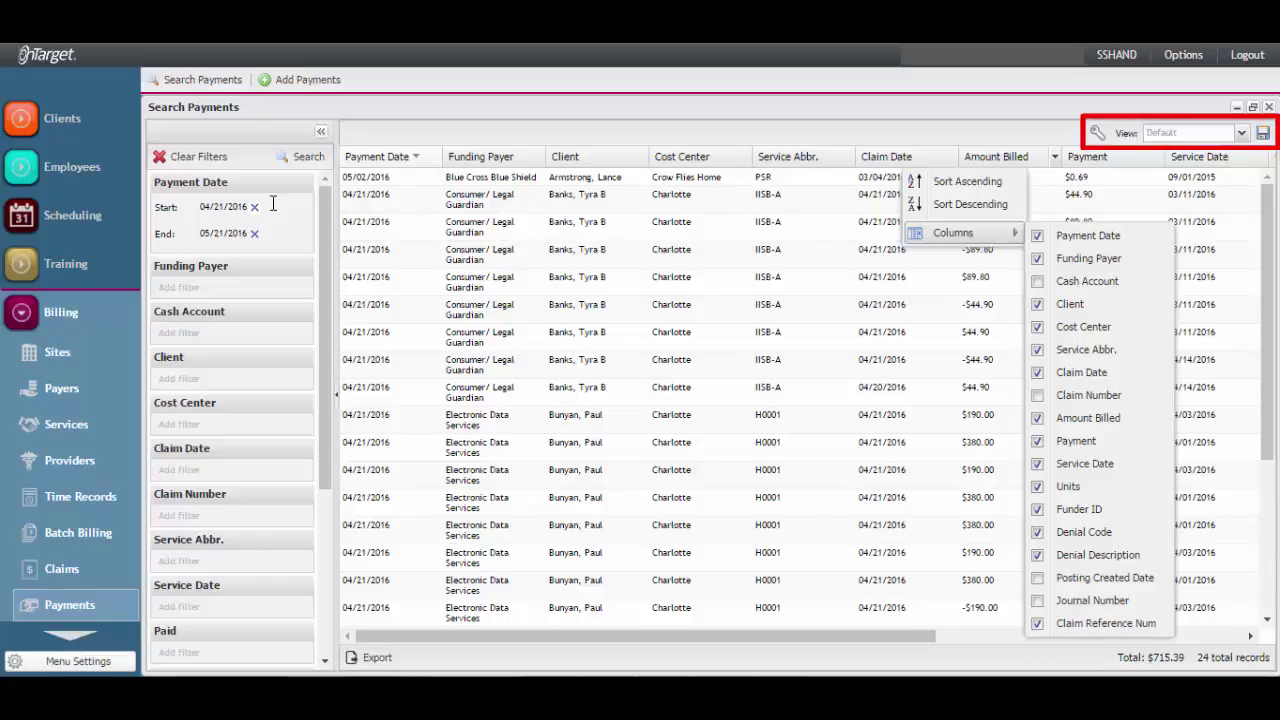
Save the customized column layout as a new view named "Billing Report 1".
{"action": "left_click", "coordinate": [273, 204]}
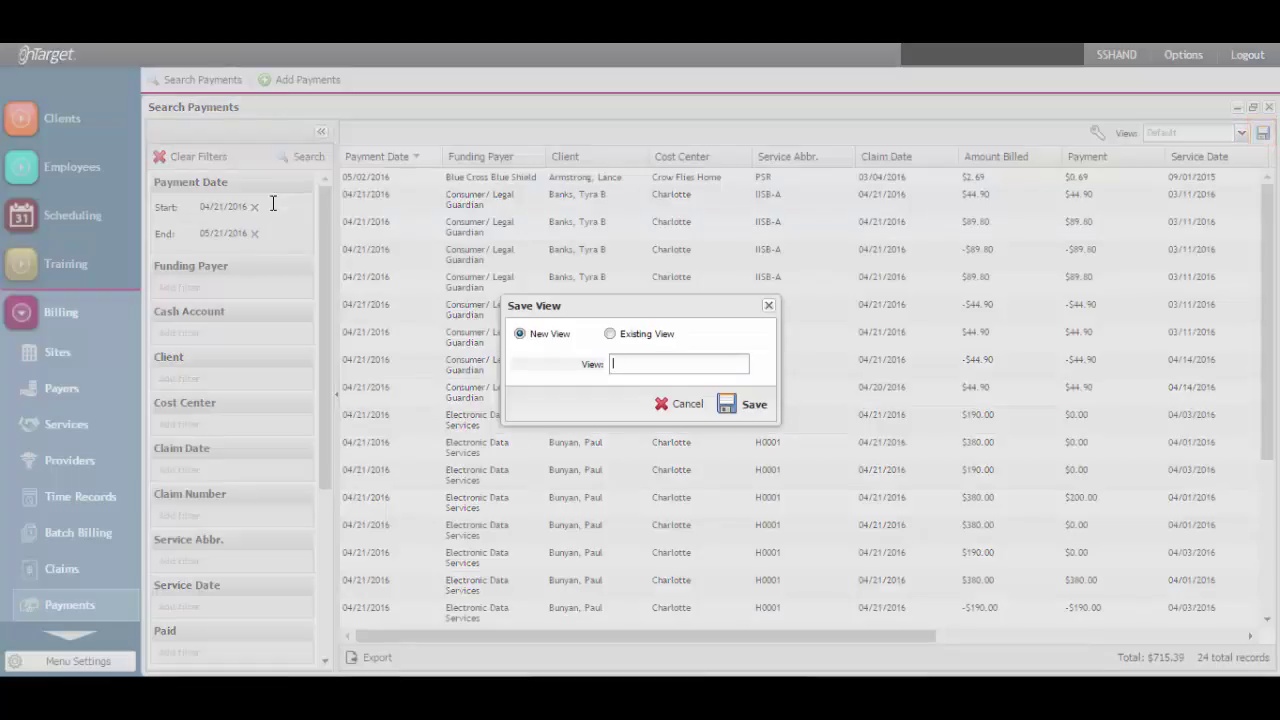
{"action": "type", "text": "Billing Report 1"}
{"action": "key", "text": "Return"}
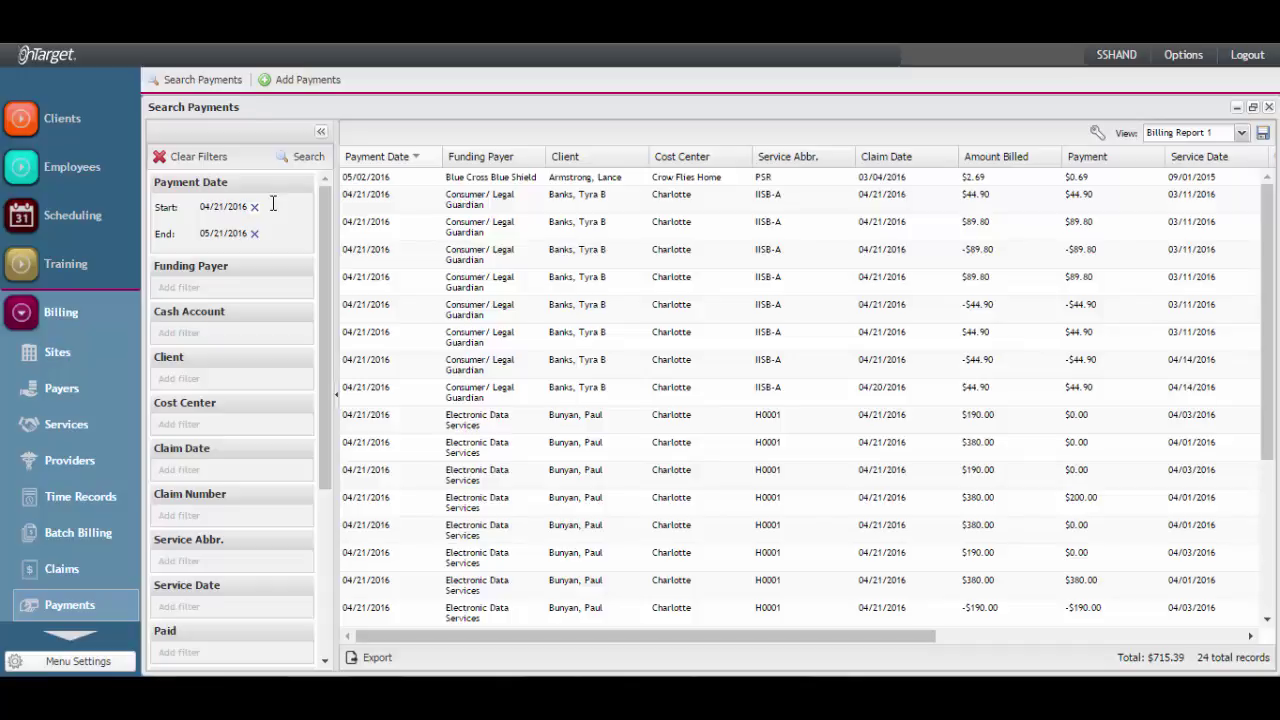
Switch the payment results from the saved view to the System Default view.
{"action": "left_click", "coordinate": [1242, 133]}
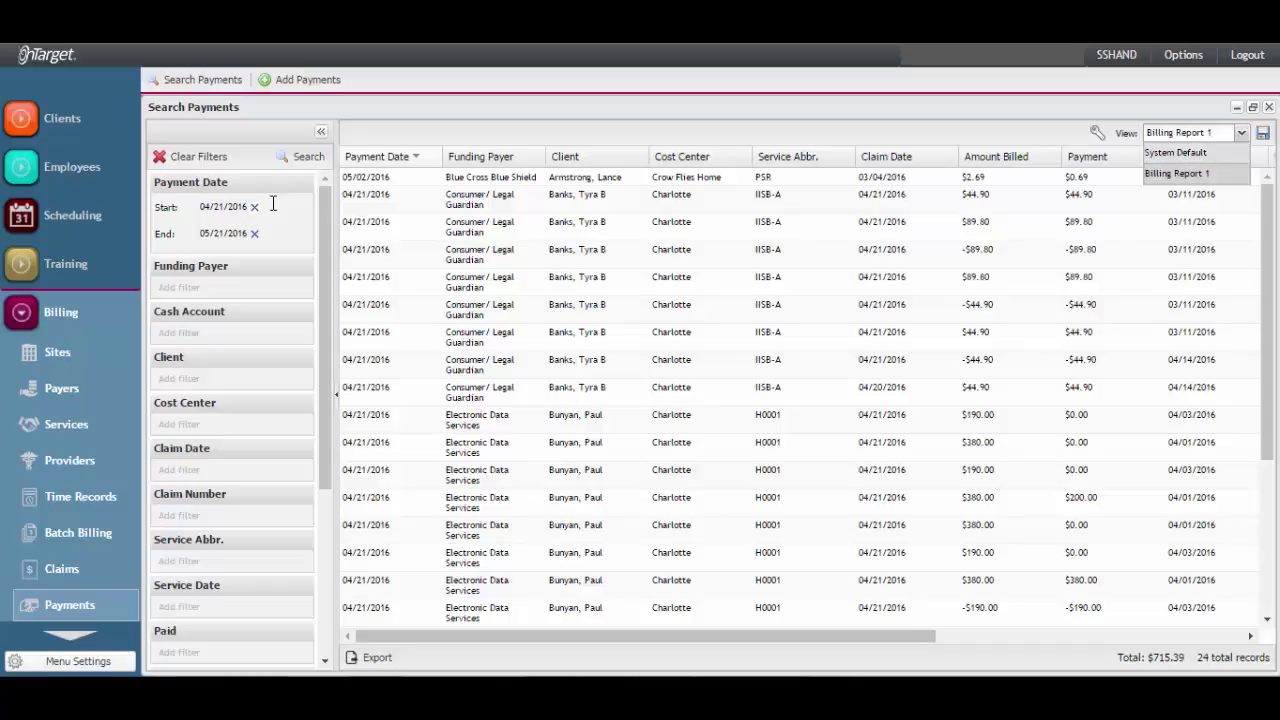
{"action": "key", "text": "Up"}
{"action": "key", "text": "Return"}
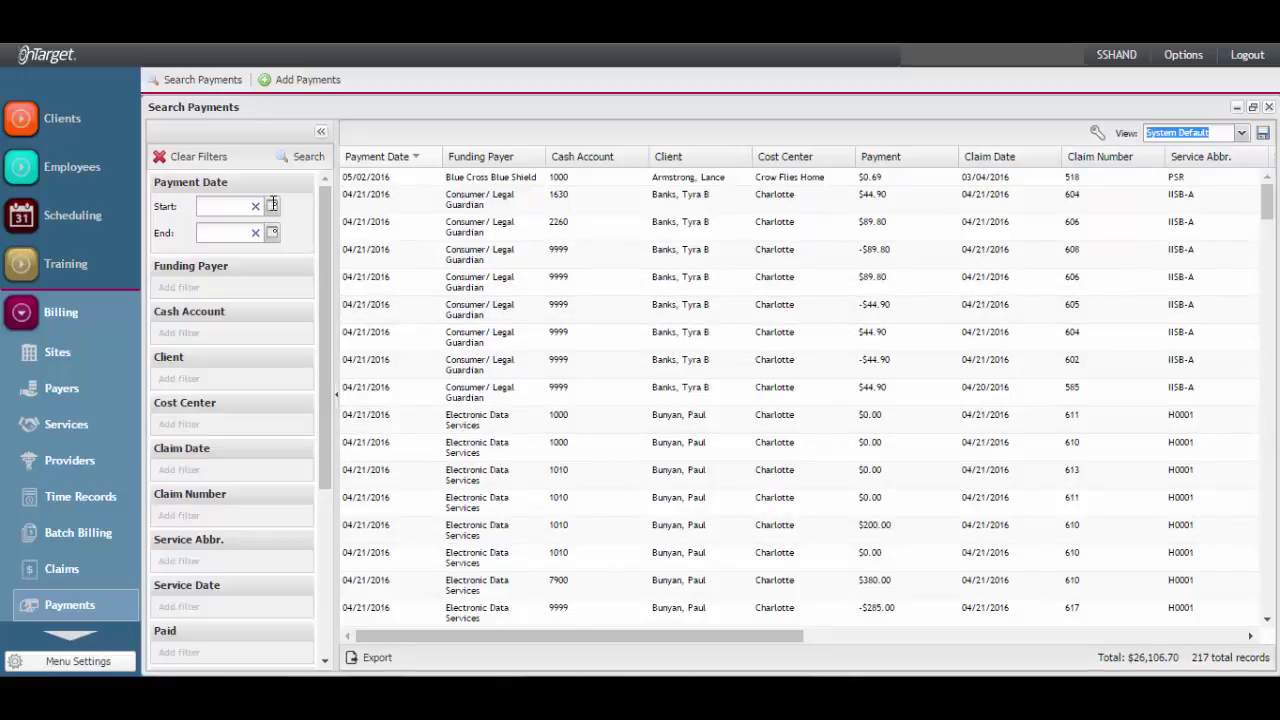
Preview the payment results as an export report, check the available file formats, and close the preview.
{"action": "left_click", "coordinate": [370, 658]}
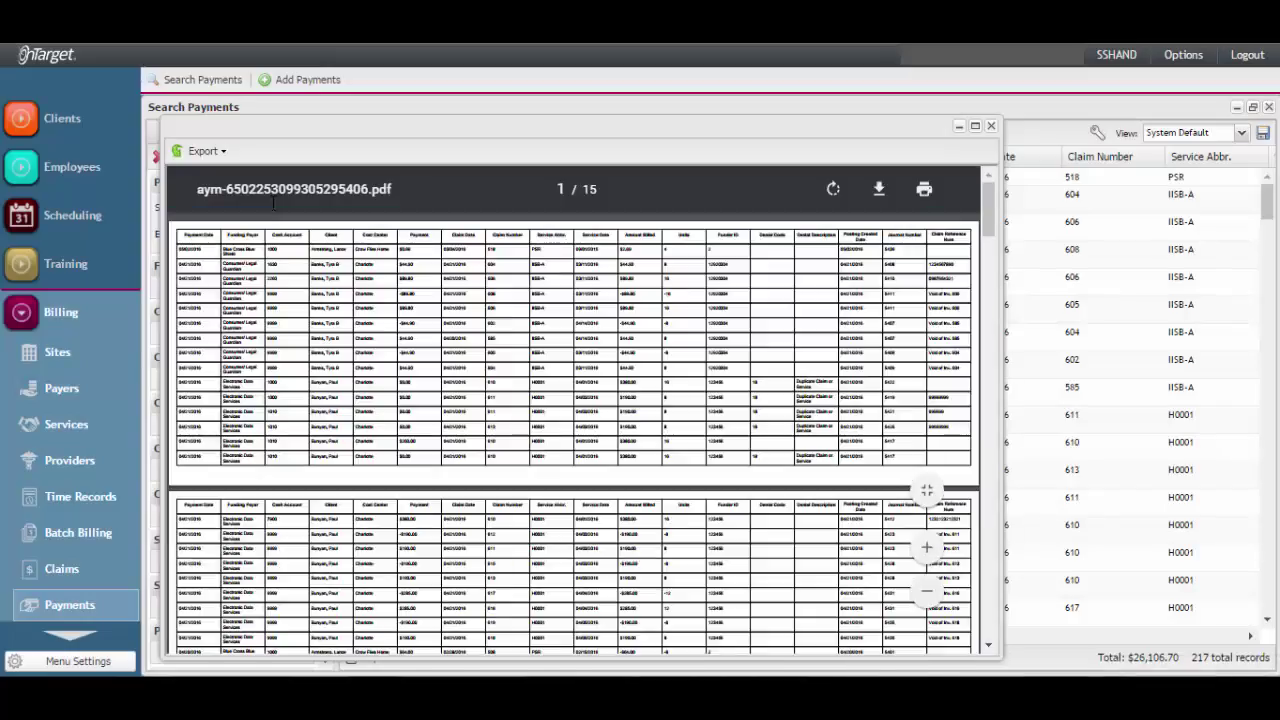
{"action": "left_click", "coordinate": [202, 150]}
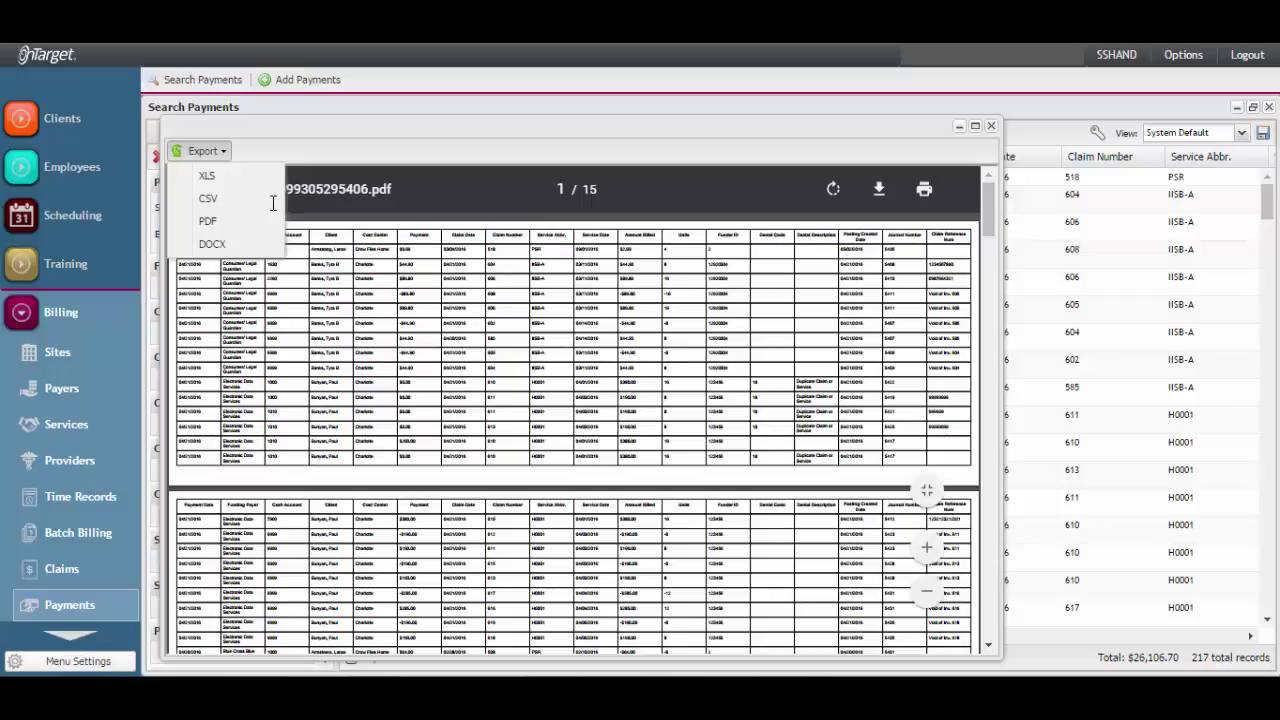
{"action": "left_click", "coordinate": [991, 126]}
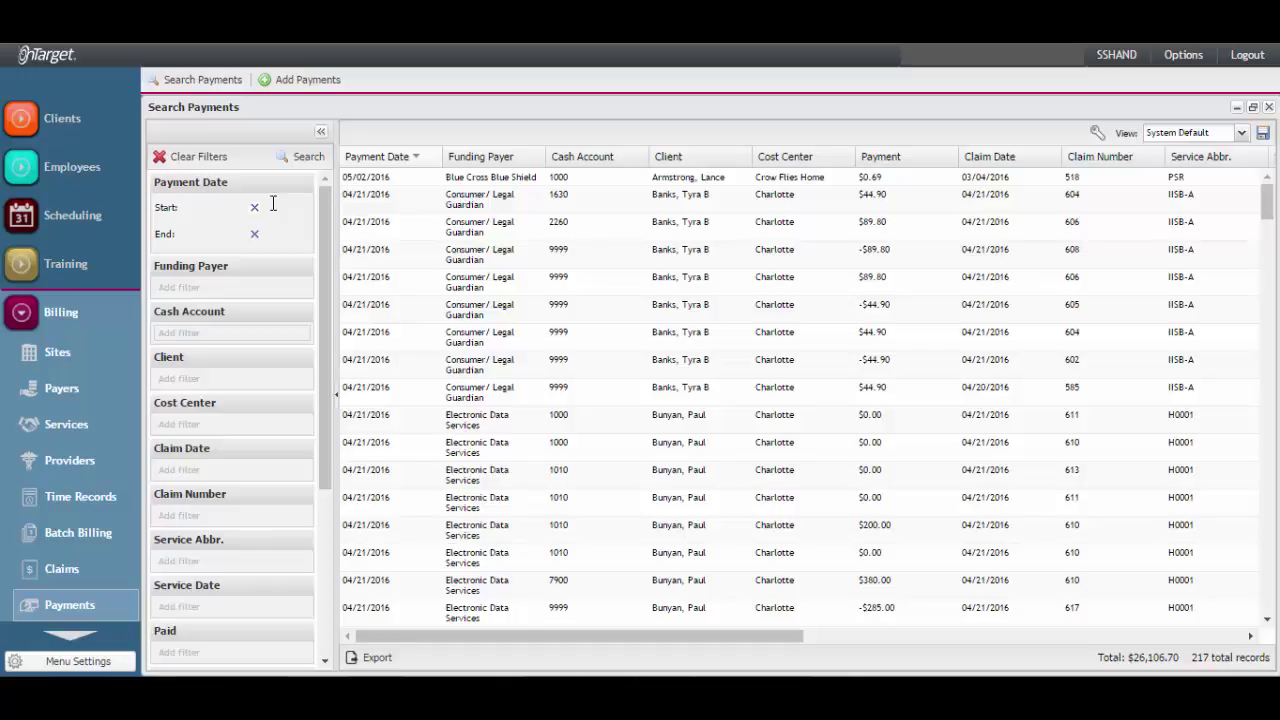
Filter the payments by cash accounts 1010 and 9999, running the search for each added account.
{"action": "left_click", "coordinate": [232, 333]}
{"action": "type", "text": "1010"}
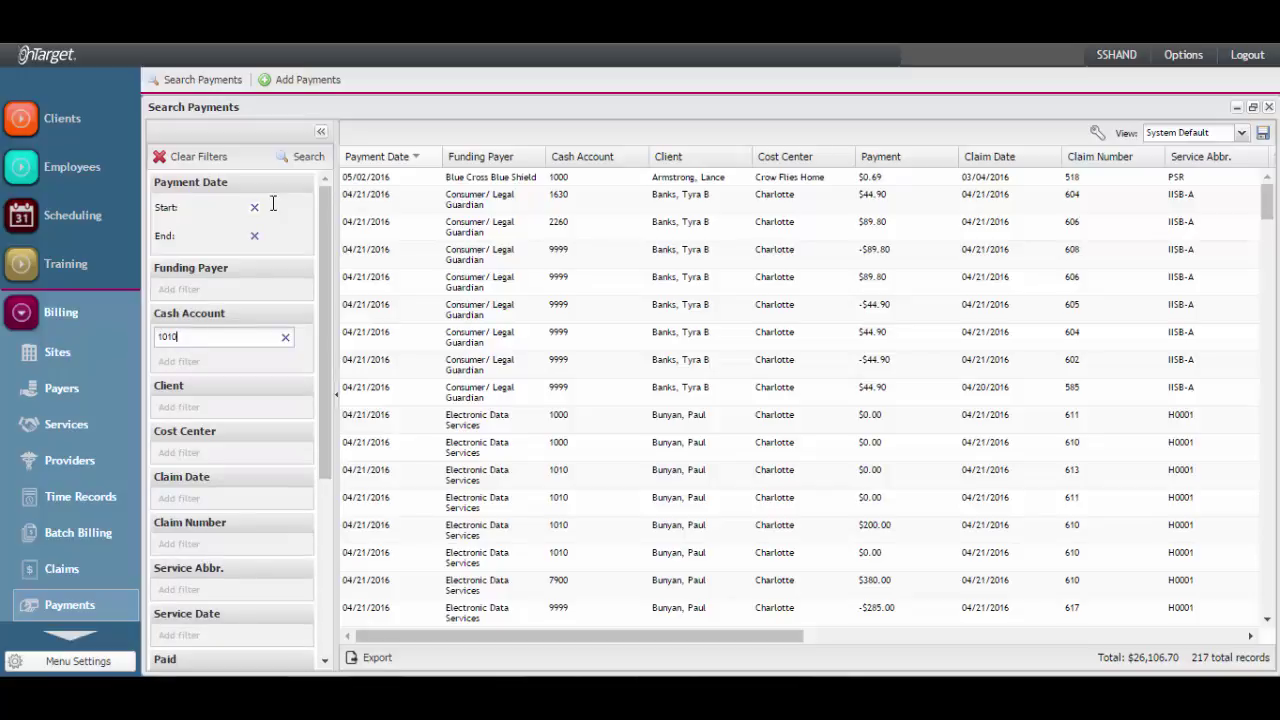
{"action": "key", "text": "Return"}
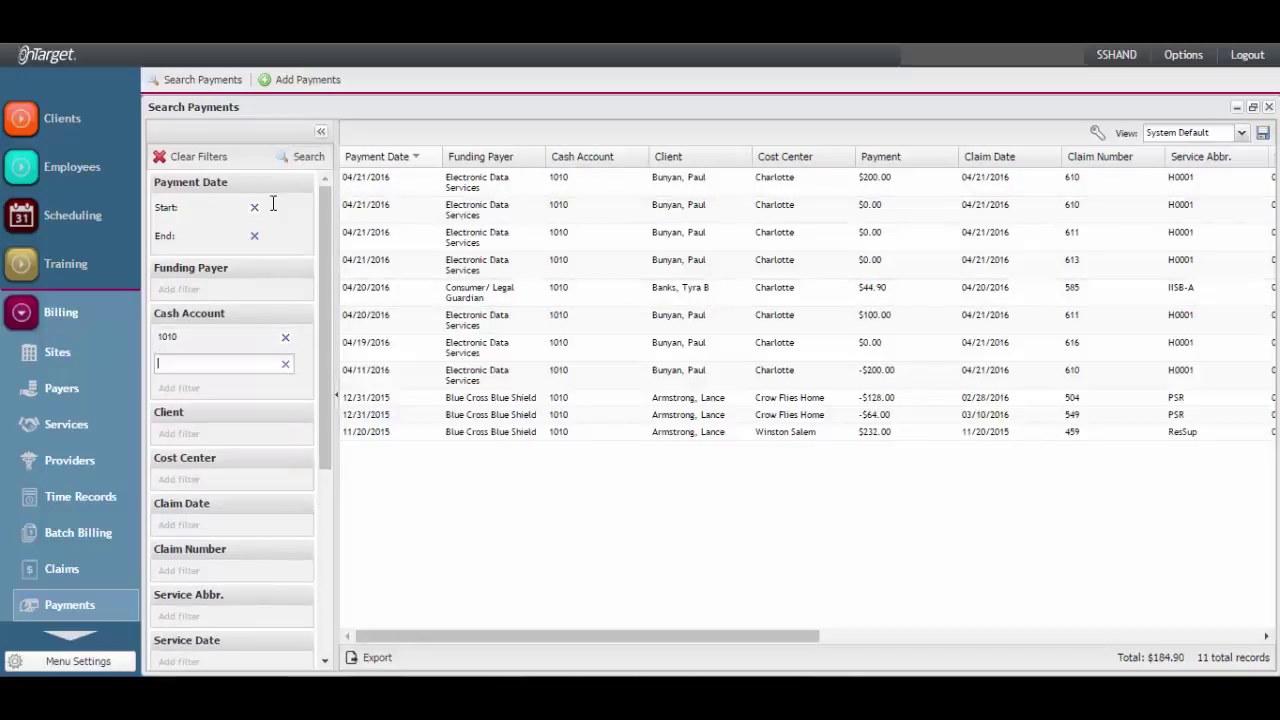
{"action": "type", "text": "9999"}
{"action": "key", "text": "Return"}
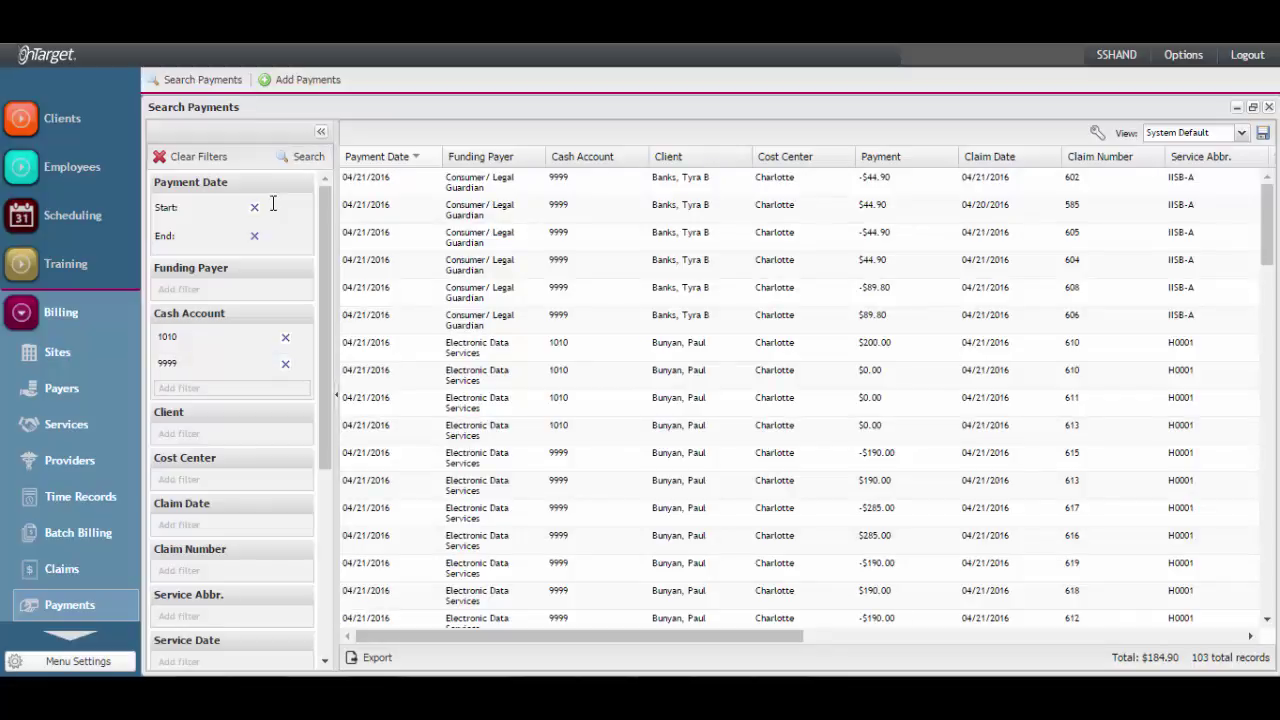
{"action": "scroll", "coordinate": [273, 203], "scroll_direction": "down", "scroll_amount": 2}
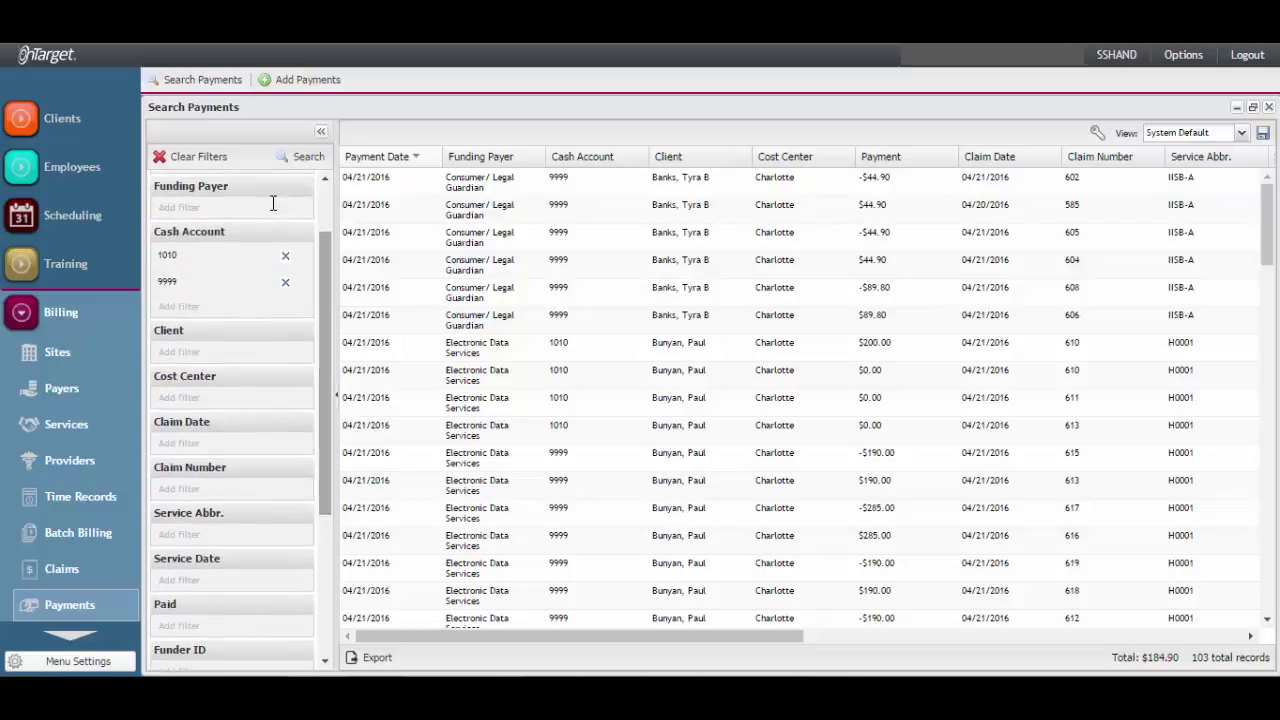
{"action": "key", "text": "Tab"}
{"action": "key", "text": "Return"}
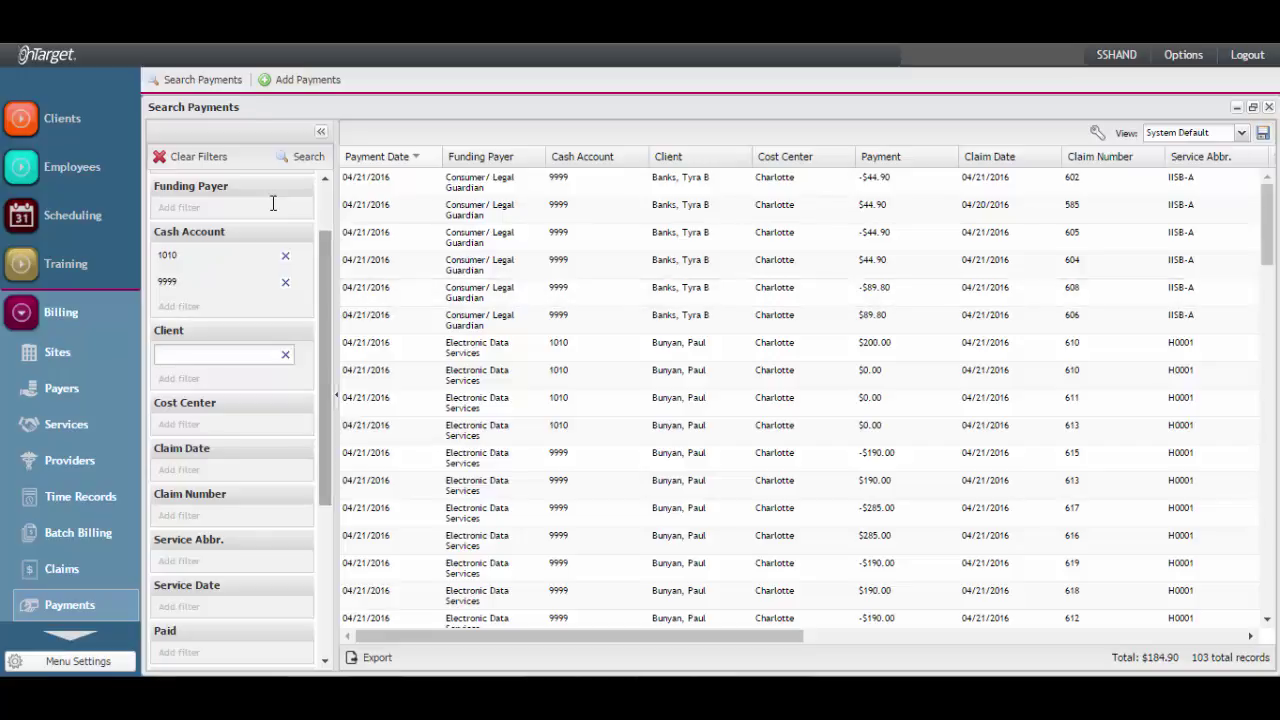
Filter the payments by Paid set to No and run the search.
{"action": "scroll", "coordinate": [273, 203], "scroll_direction": "down", "scroll_amount": 5}
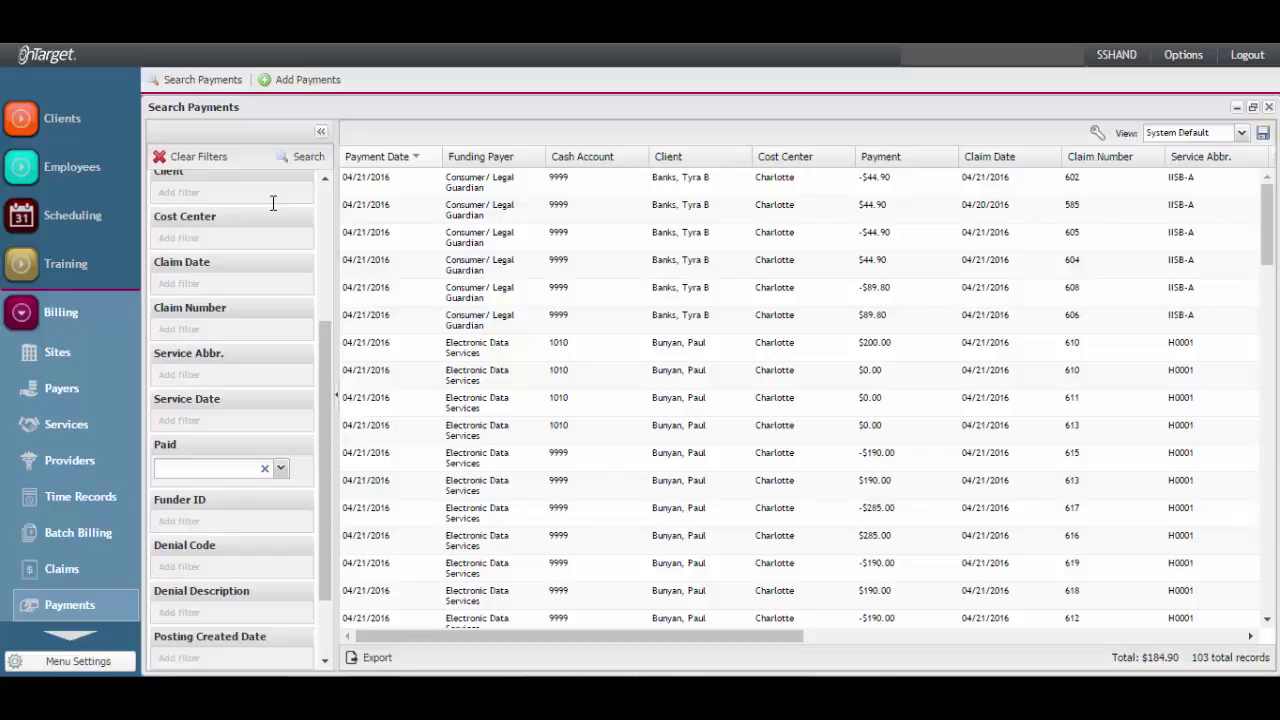
{"action": "left_click", "coordinate": [281, 468]}
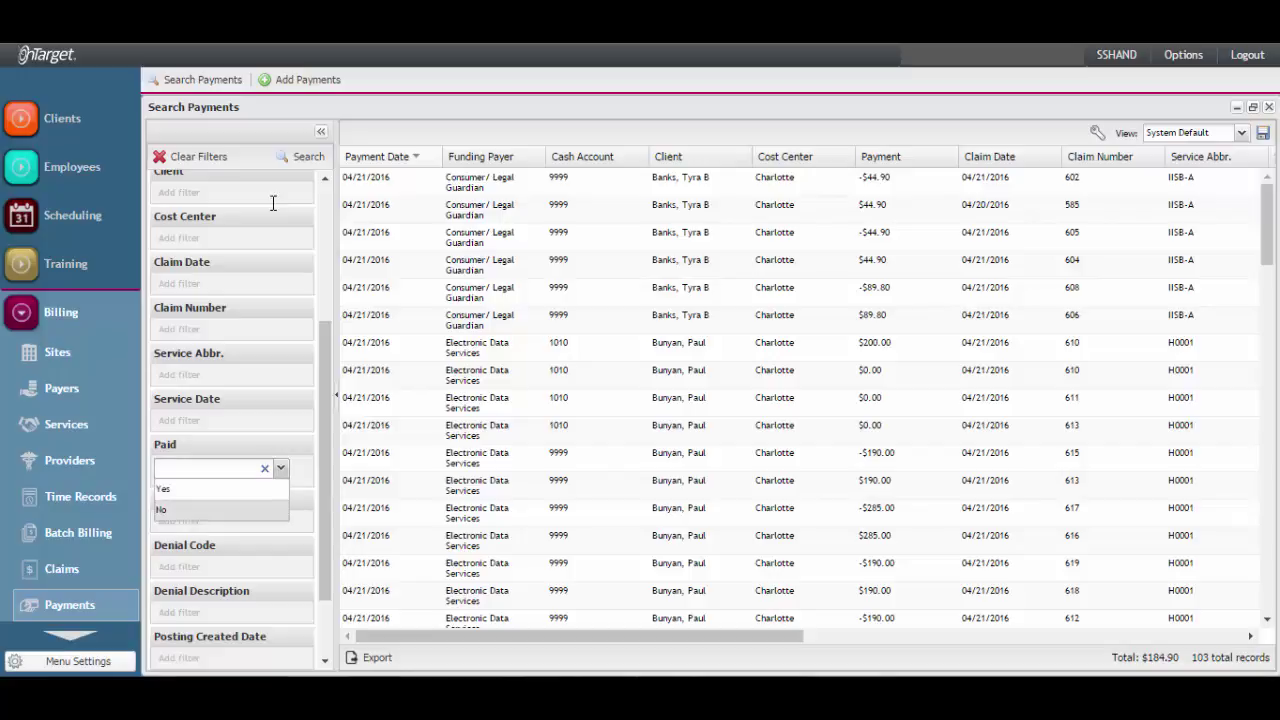
{"action": "key", "text": "Return"}
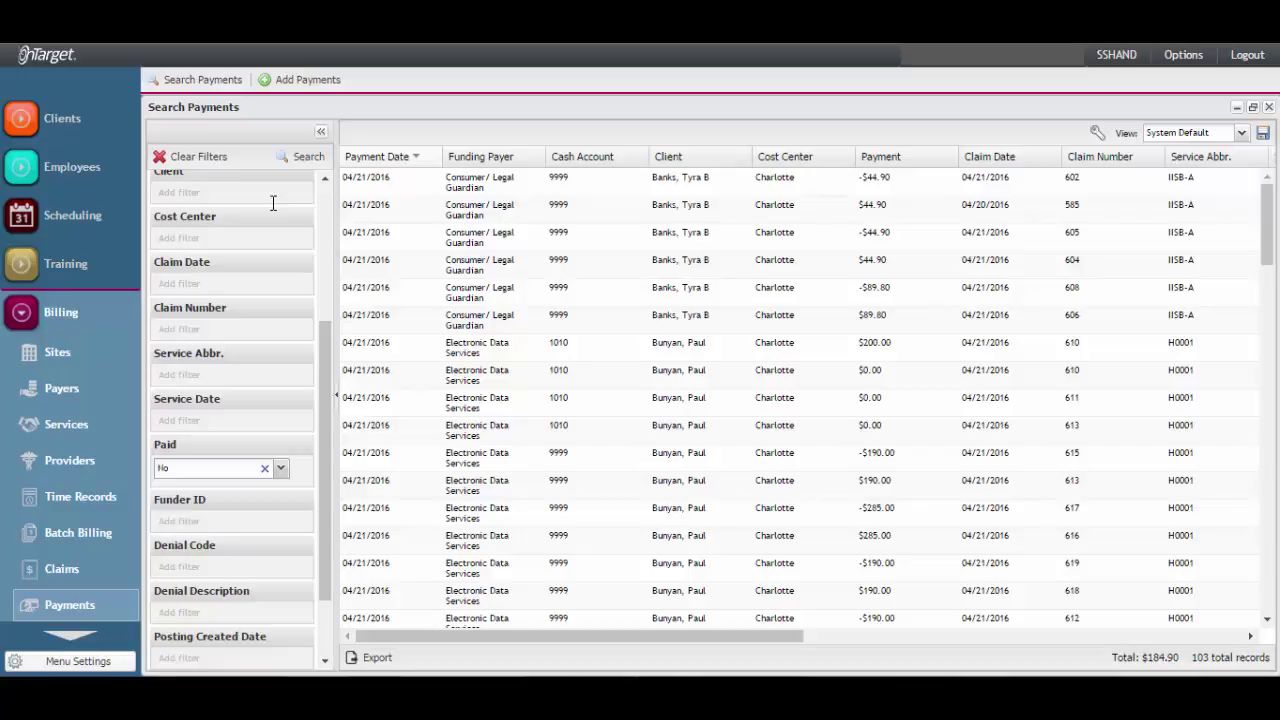
{"action": "left_click", "coordinate": [302, 156]}
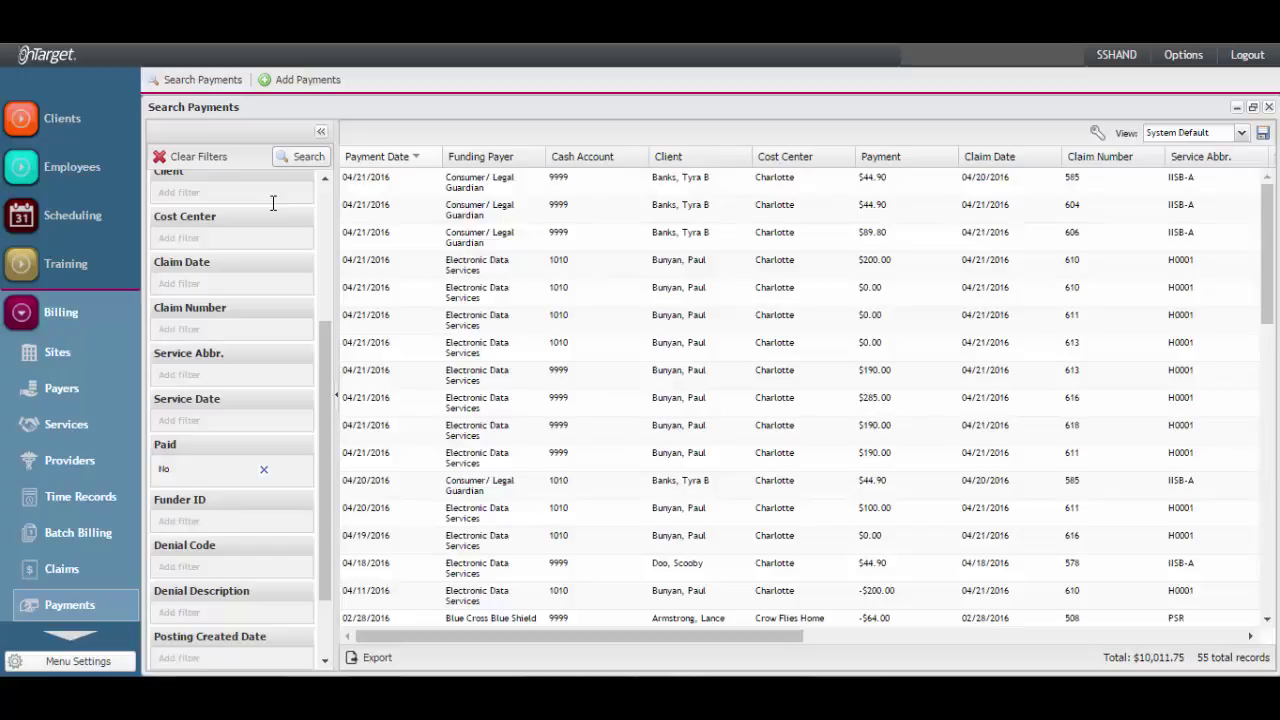
{"action": "scroll", "coordinate": [273, 203], "scroll_direction": "down", "scroll_amount": 1}
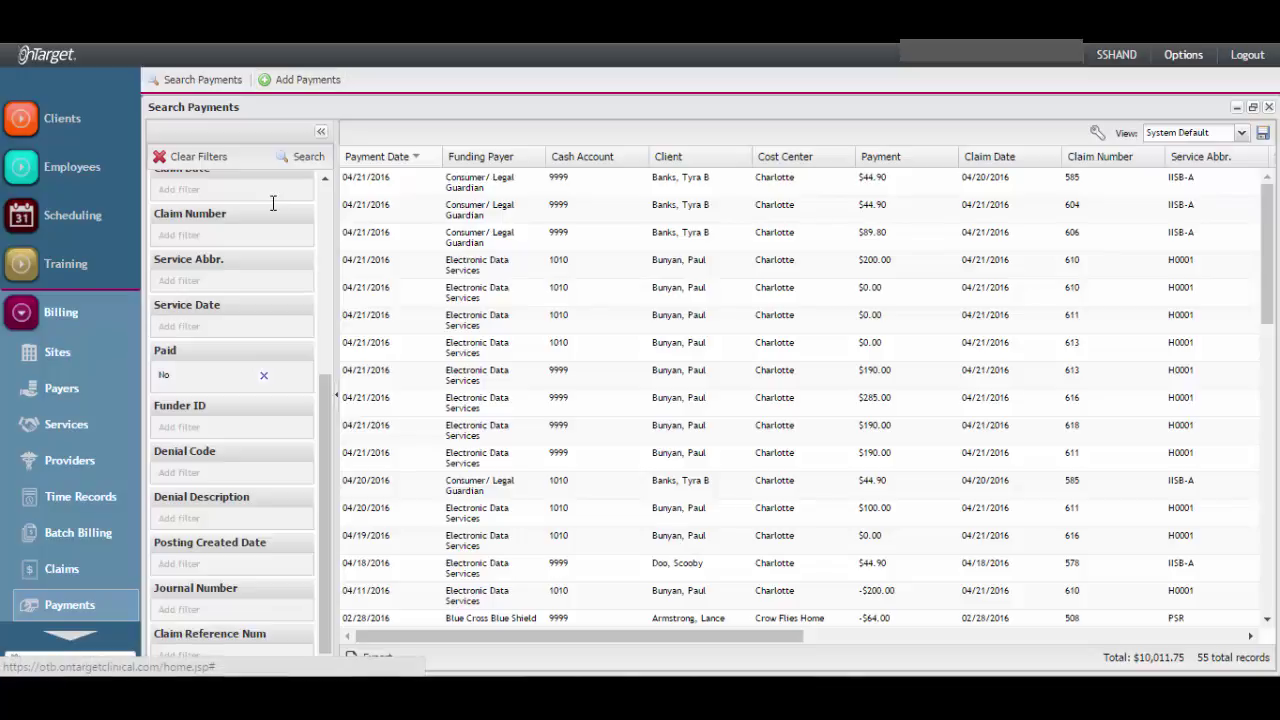
Open the Contact Support request form from the application's support options.
{"action": "left_click", "coordinate": [1183, 54]}
{"action": "mouse_move", "coordinate": [1090, 231]}
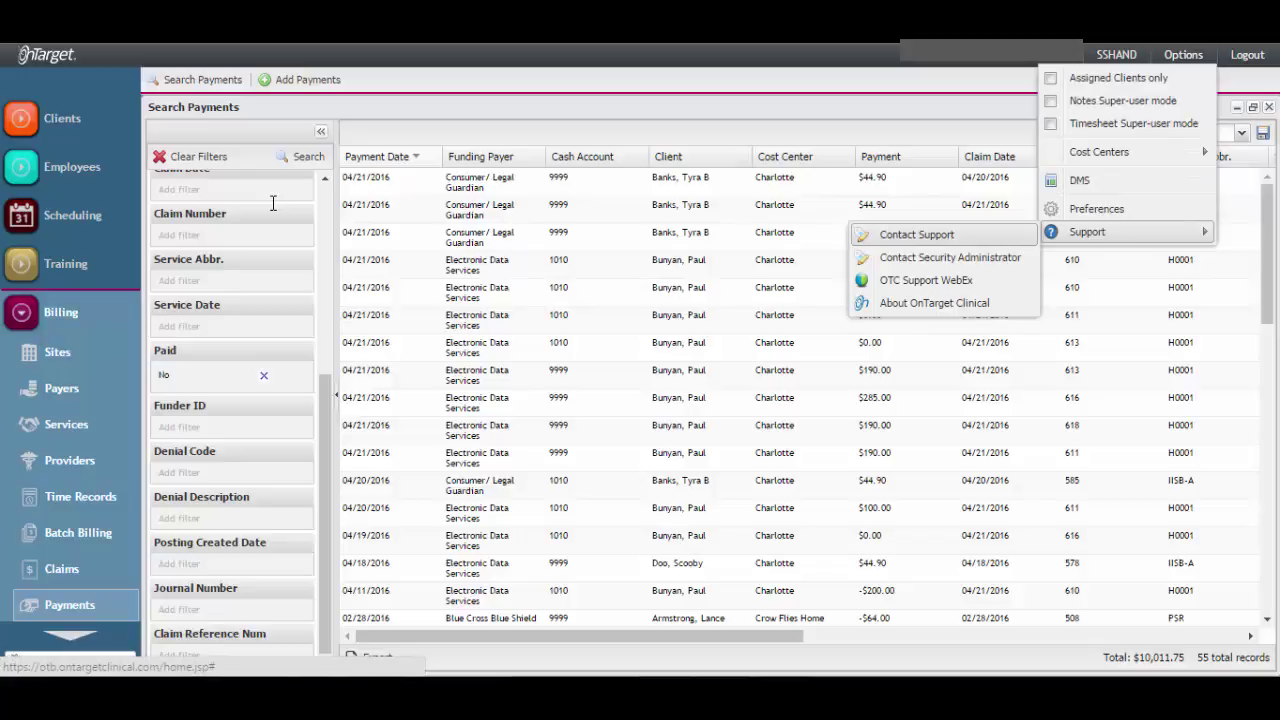
{"action": "left_click", "coordinate": [917, 234]}
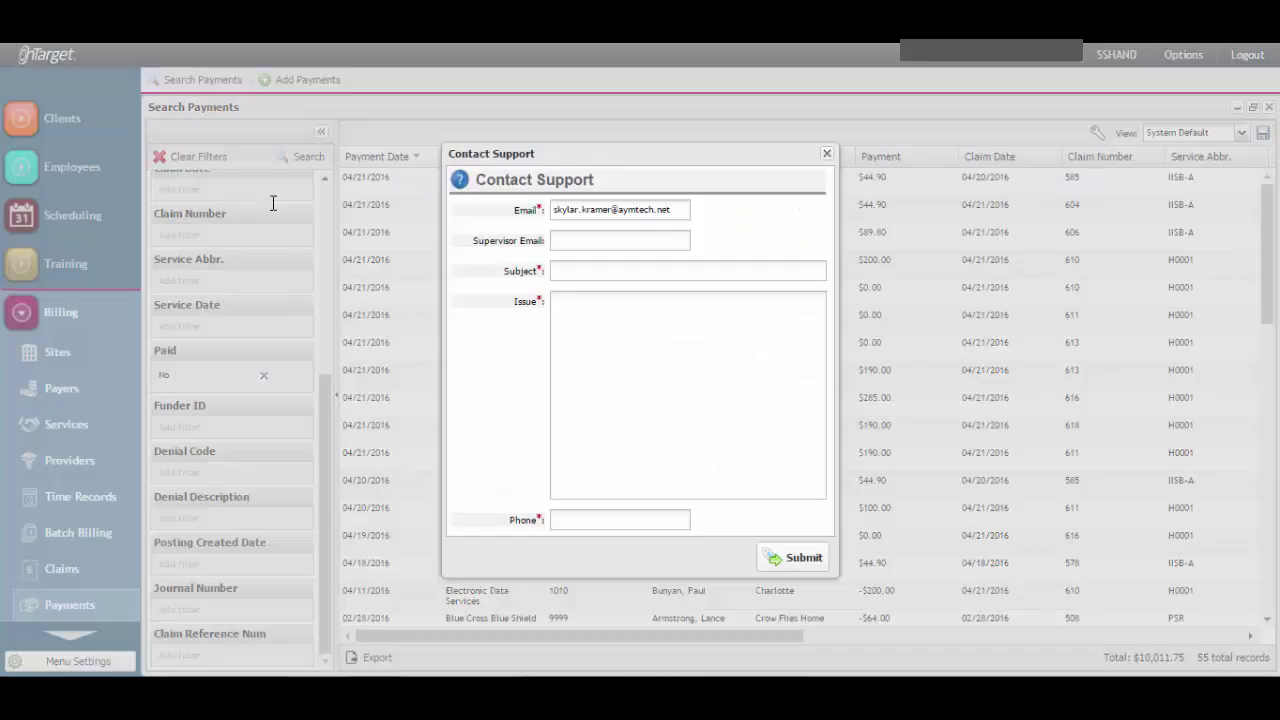